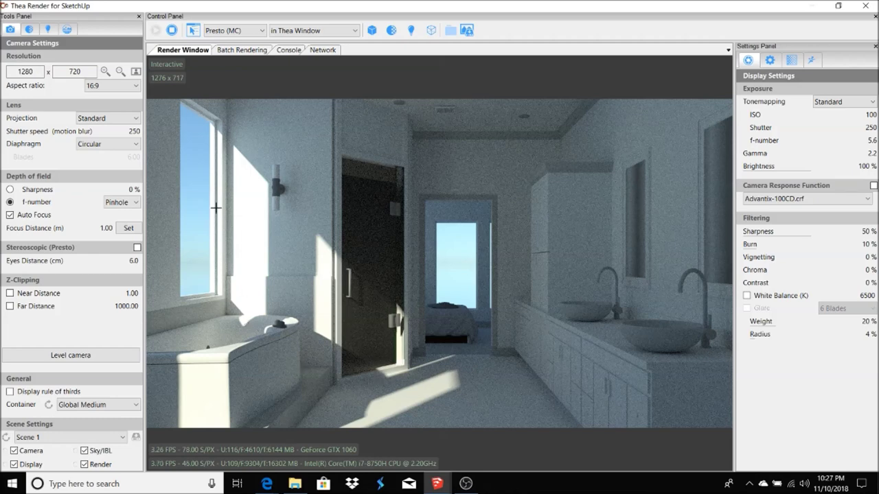
- Stop the running interactive Presto preview render of the bathroom
{"action": "left_click", "coordinate": [173, 32]}
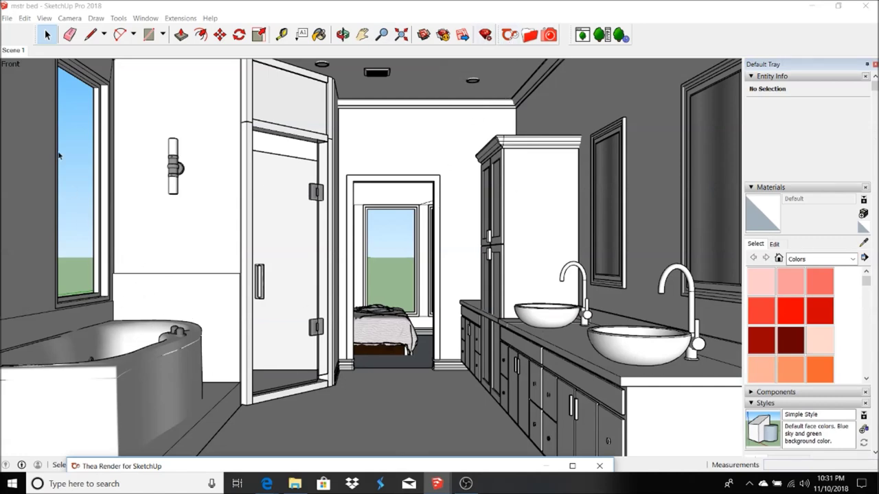
- Place an IES light at the ceiling fixture, aimed at the vanity countertop
{"action": "double_click", "coordinate": [321, 465]}
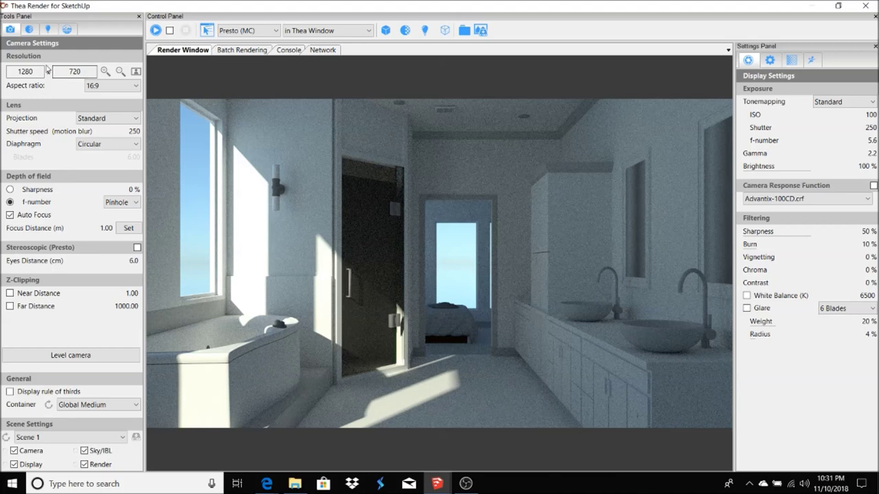
{"action": "left_click", "coordinate": [48, 30]}
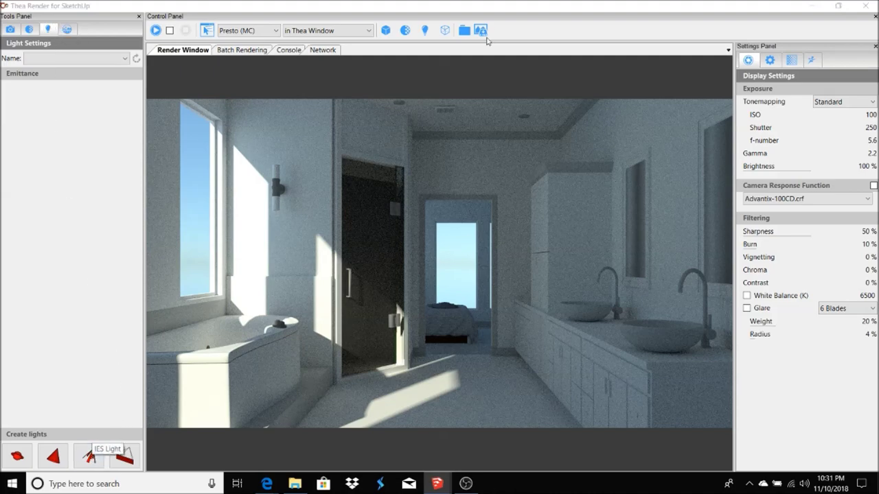
{"action": "left_click_drag", "start_coordinate": [490, 10], "coordinate": [443, 432]}
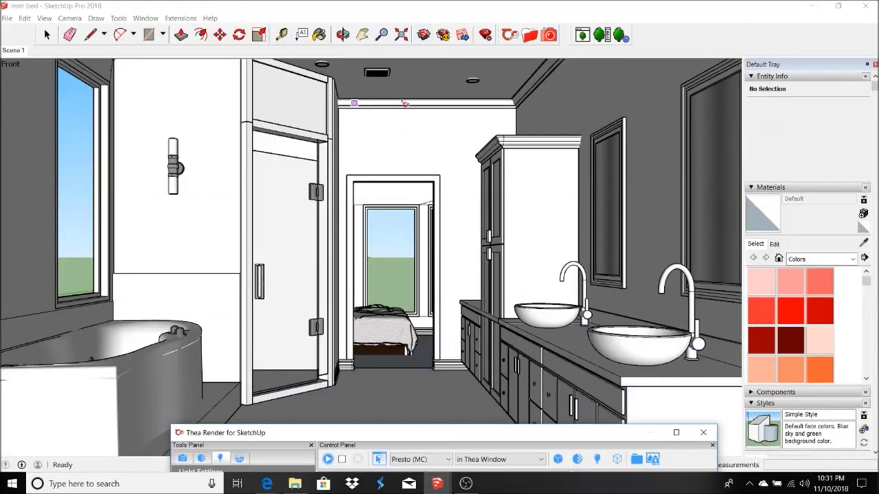
{"action": "scroll", "coordinate": [405, 103], "scroll_direction": "up", "scroll_amount": 3}
{"action": "scroll", "coordinate": [477, 79], "scroll_direction": "up", "scroll_amount": 3}
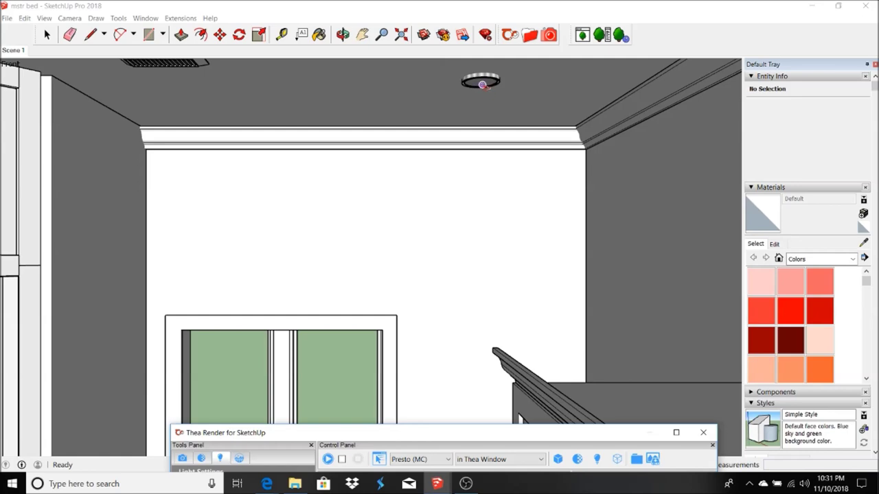
{"action": "left_click", "coordinate": [482, 84]}
{"action": "scroll", "coordinate": [482, 85], "scroll_direction": "down", "scroll_amount": 2}
{"action": "scroll", "coordinate": [483, 85], "scroll_direction": "down", "scroll_amount": 3}
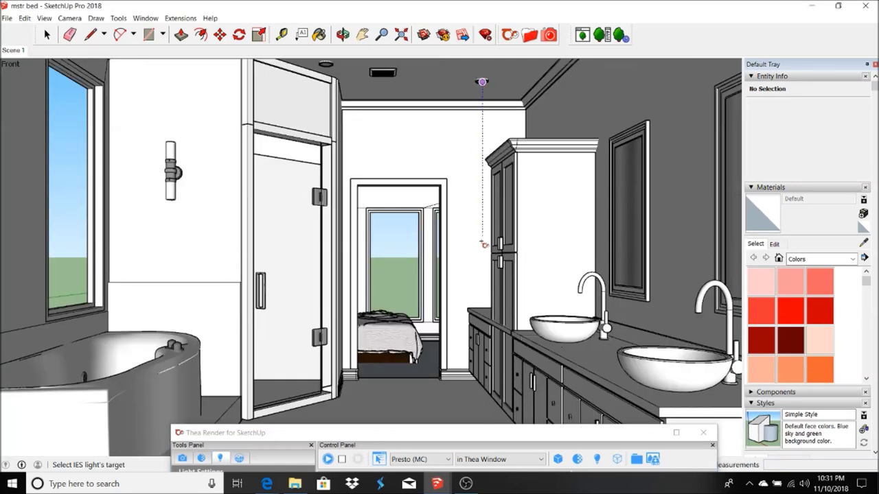
{"action": "left_click", "coordinate": [488, 318]}
- Give the IES light the 11.ies profile with multiplier 30 and load it
{"action": "double_click", "coordinate": [433, 437]}
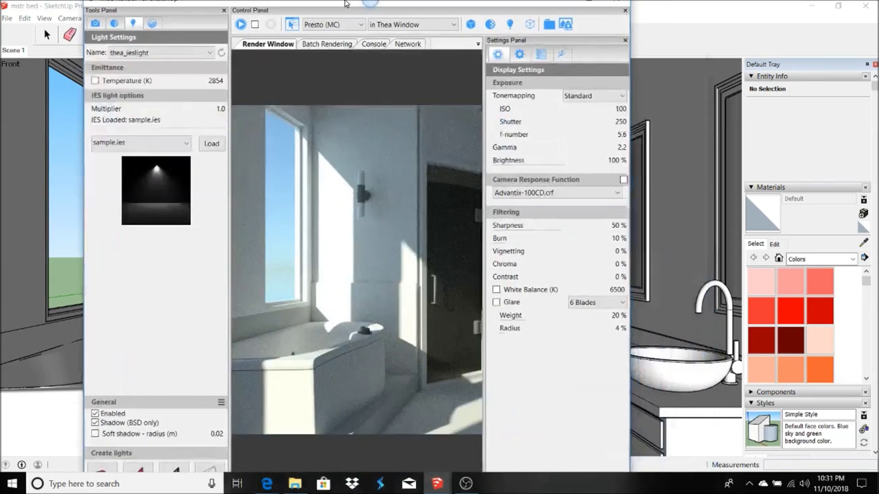
{"action": "left_click", "coordinate": [89, 148]}
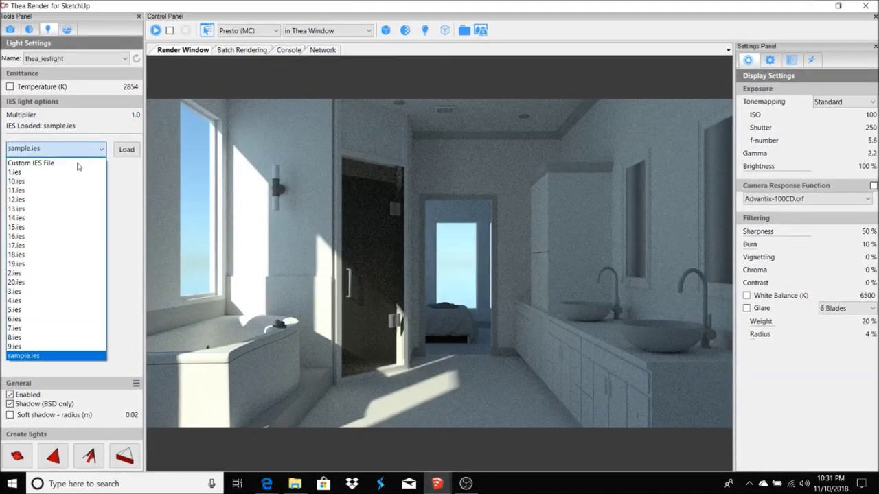
{"action": "left_click", "coordinate": [34, 190]}
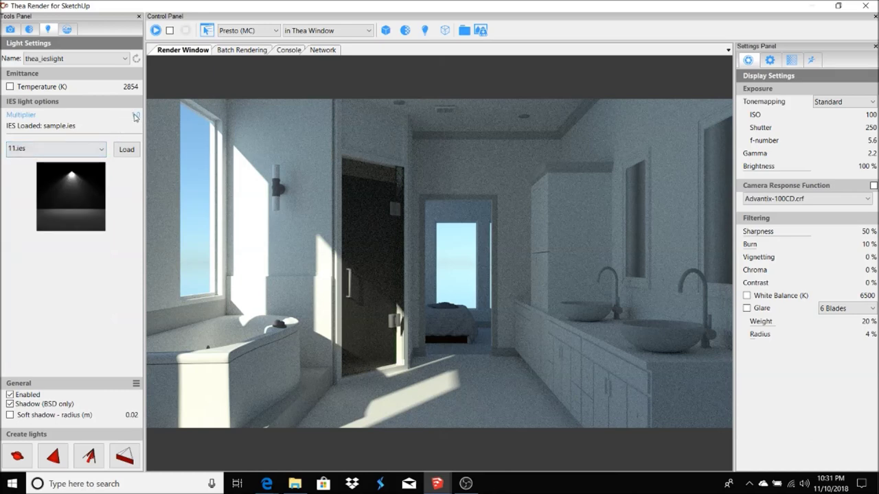
{"action": "double_click", "coordinate": [136, 116]}
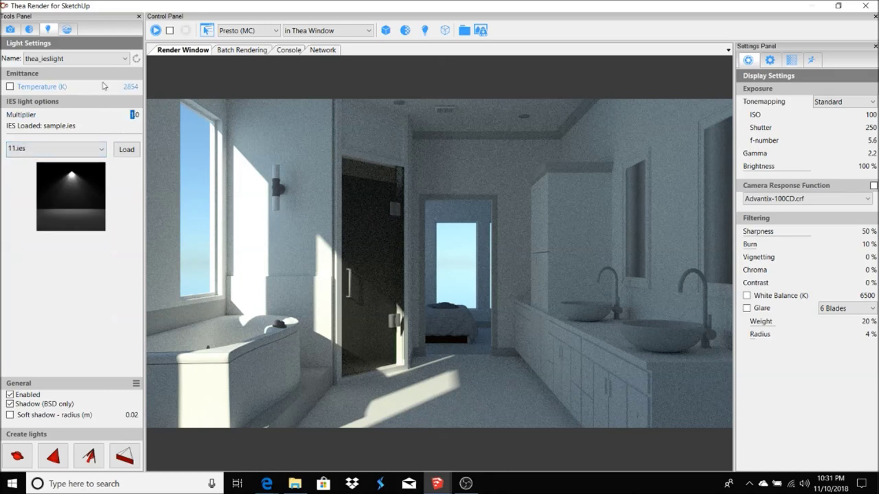
{"action": "type", "text": "30"}
{"action": "left_click", "coordinate": [125, 151]}
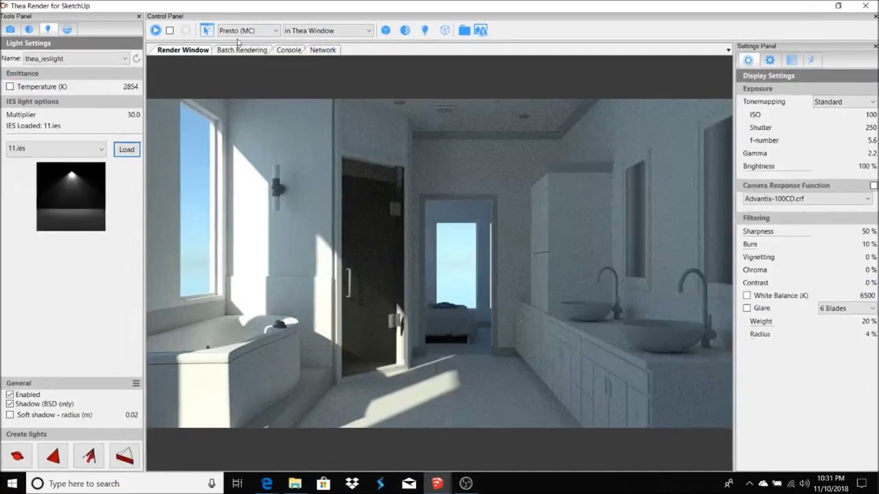
- Test-render the new light, then select the ceiling IES light in SketchUp for moving
{"action": "left_click", "coordinate": [155, 30]}
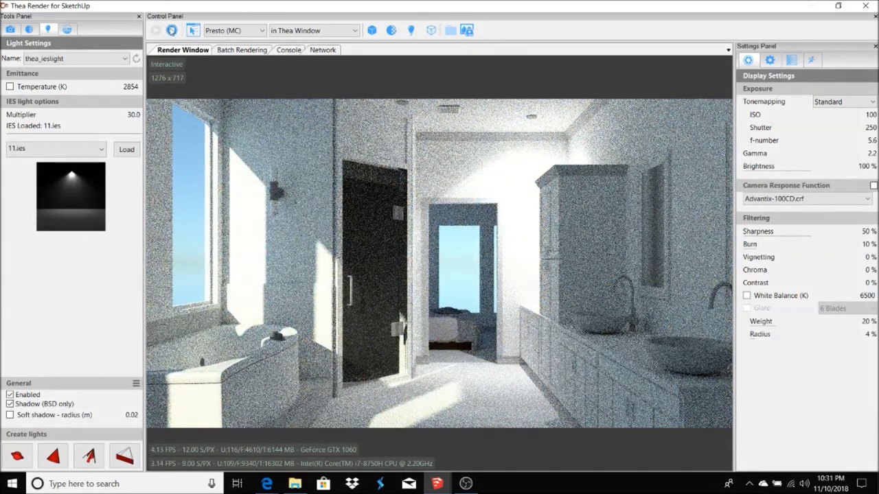
{"action": "left_click", "coordinate": [171, 30]}
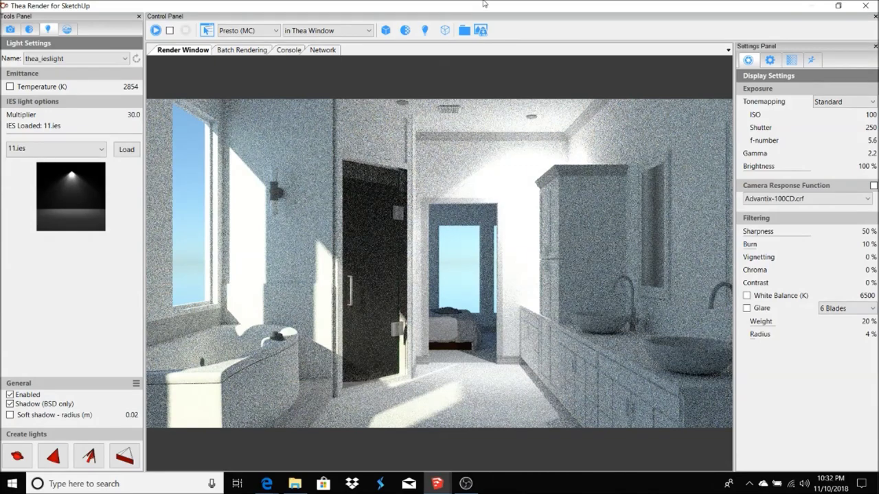
{"action": "left_click_drag", "start_coordinate": [482, 3], "coordinate": [364, 252]}
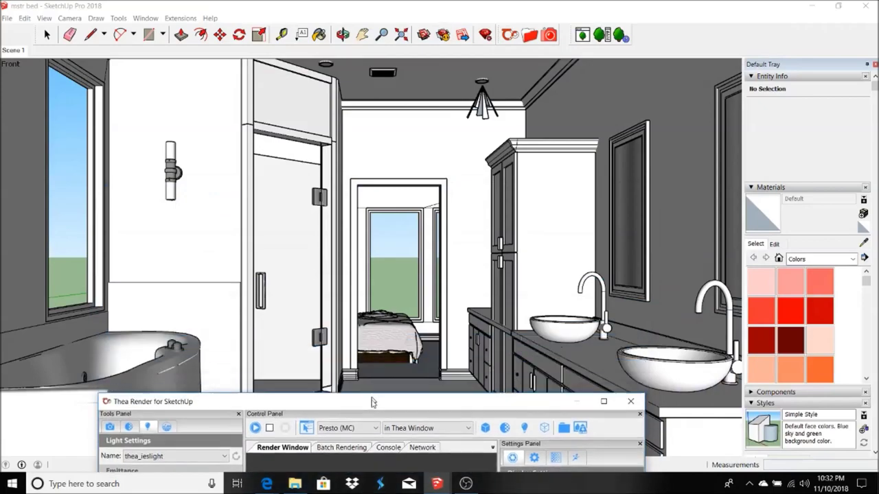
{"action": "left_click_drag", "start_coordinate": [364, 252], "coordinate": [371, 441]}
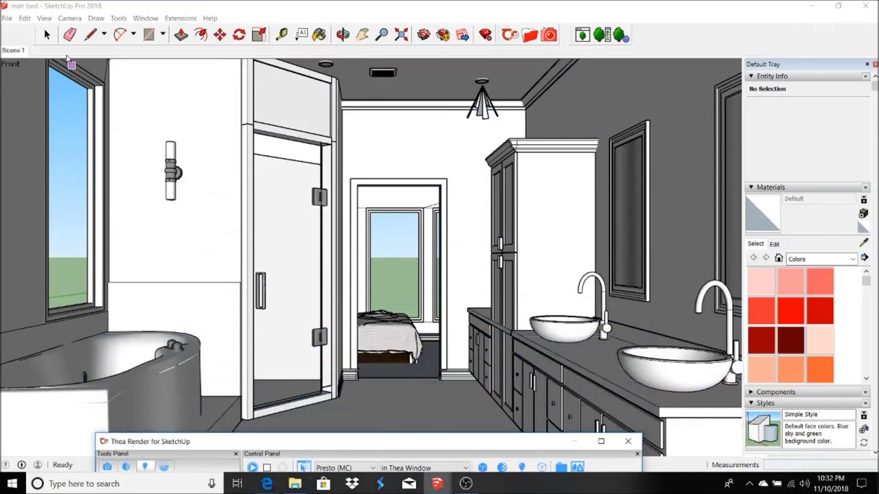
{"action": "left_click", "coordinate": [46, 35]}
{"action": "left_click", "coordinate": [484, 100]}
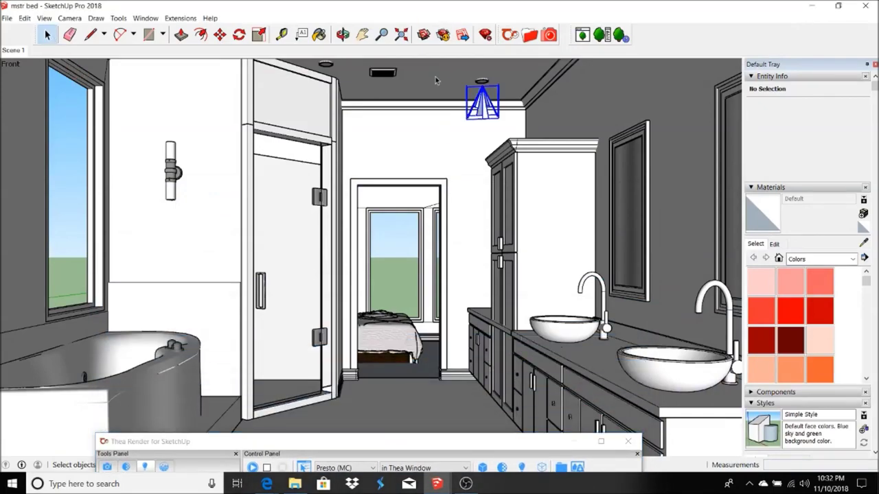
{"action": "left_click", "coordinate": [220, 35]}
- Maximize Thea and rerun the interactive render of the brighter bathroom, then stop it
{"action": "left_click_drag", "start_coordinate": [323, 442], "coordinate": [422, 2]}
{"action": "double_click", "coordinate": [426, 8]}
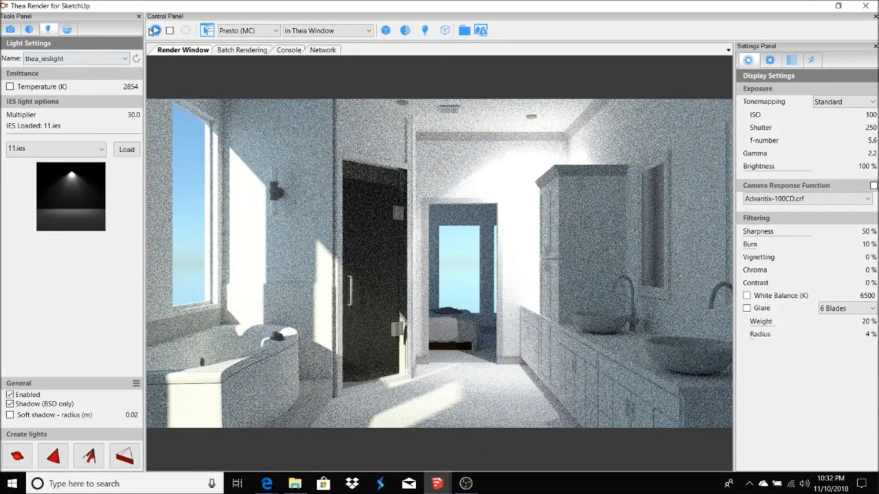
{"action": "left_click", "coordinate": [154, 30]}
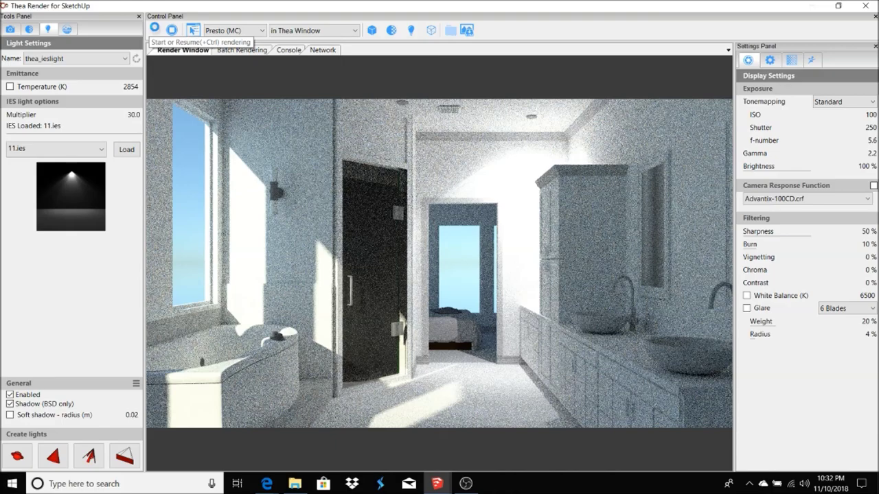
{"action": "left_click", "coordinate": [155, 28]}
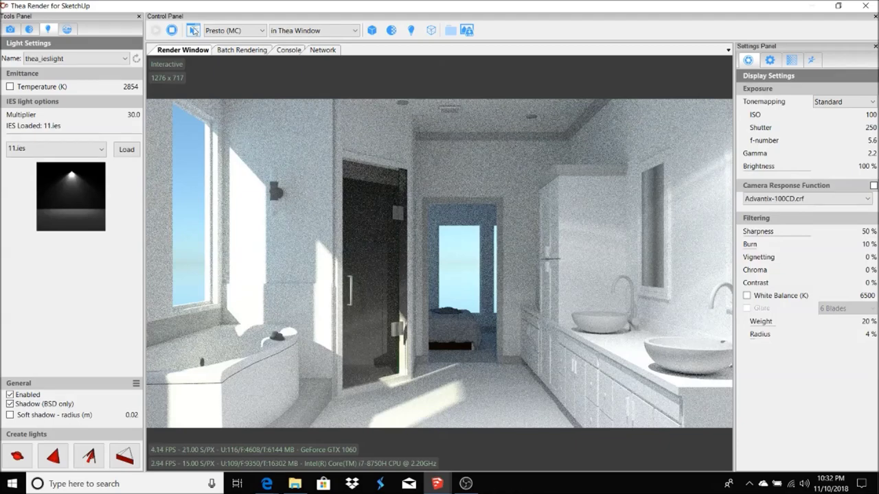
{"action": "left_click", "coordinate": [172, 31]}
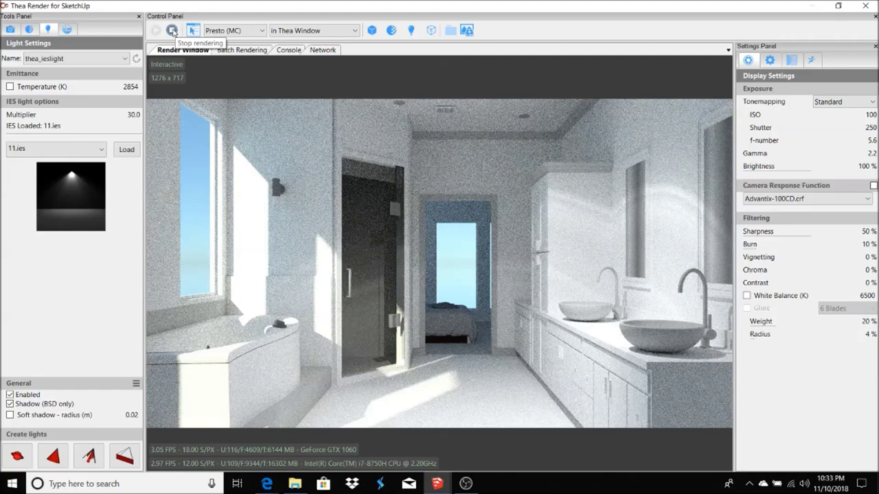
{"action": "left_click", "coordinate": [172, 31]}
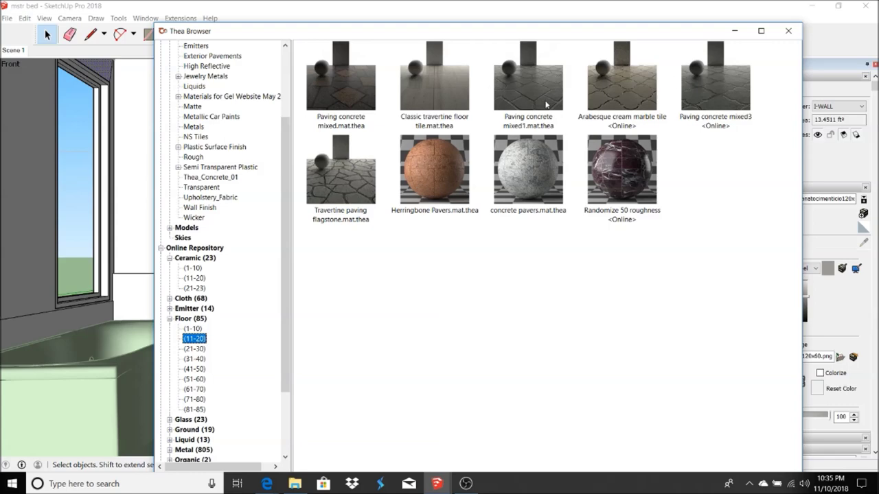
- Apply the online Arabesque cream marble tile to the floor and restore the Thea window
{"action": "key", "text": "Down"}
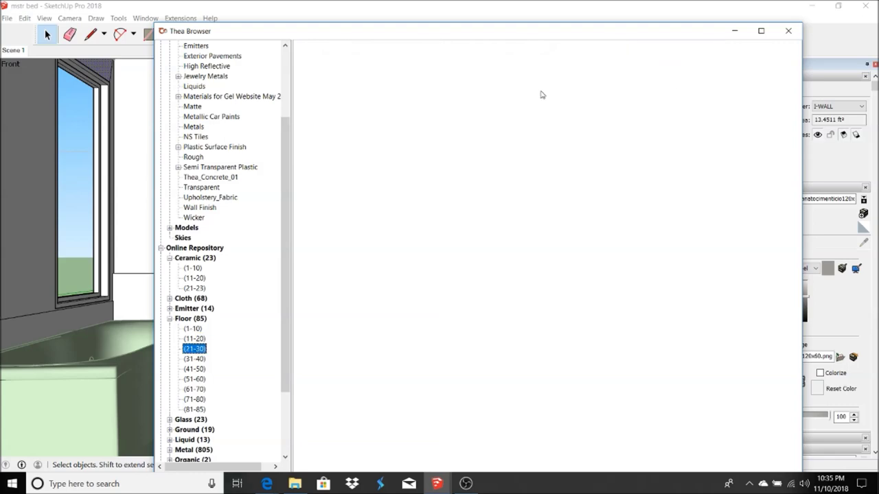
{"action": "key", "text": "Up"}
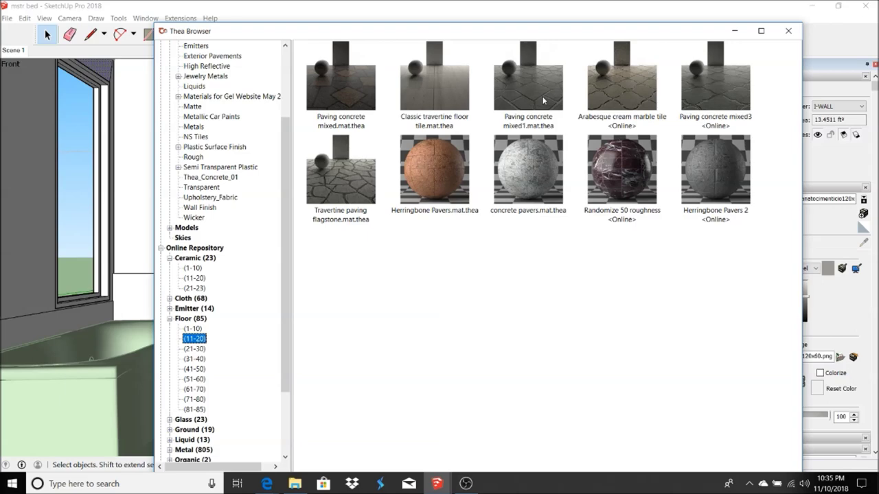
{"action": "double_click", "coordinate": [616, 91]}
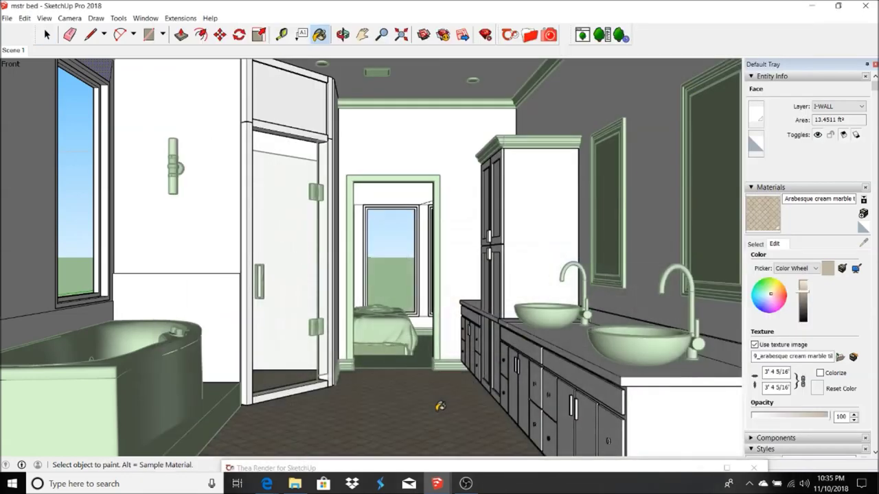
{"action": "left_click", "coordinate": [271, 469]}
{"action": "double_click", "coordinate": [281, 469]}
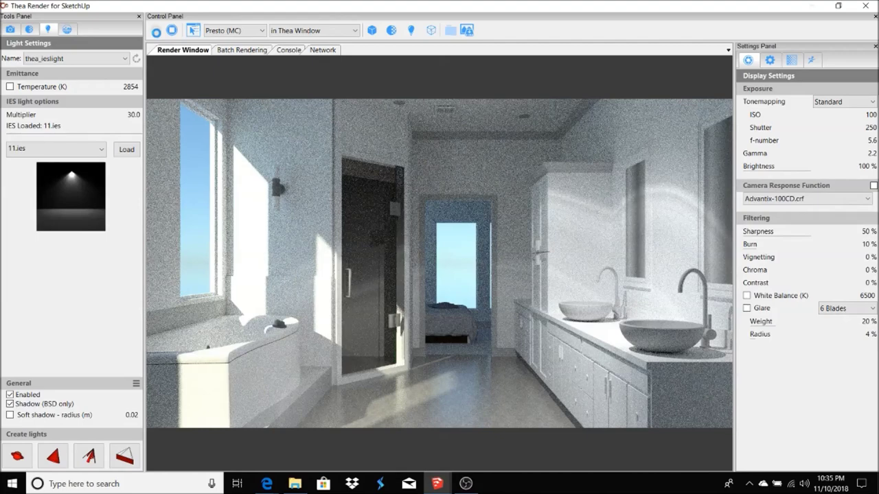
- Rerun the interactive preview with the marble tile floor and stop it
{"action": "left_click", "coordinate": [157, 31]}
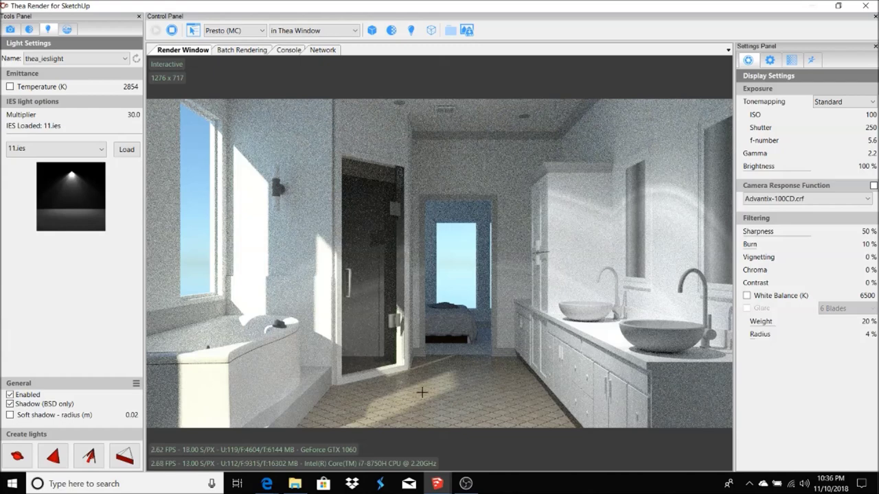
{"action": "left_click", "coordinate": [172, 31]}
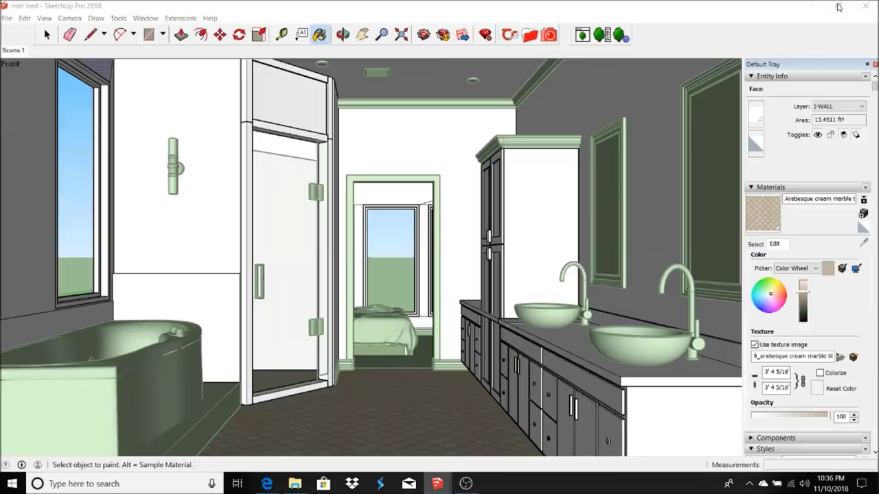
- Select the whole doorway casing and paint it with a salmon colour swatch
{"action": "left_click", "coordinate": [836, 6]}
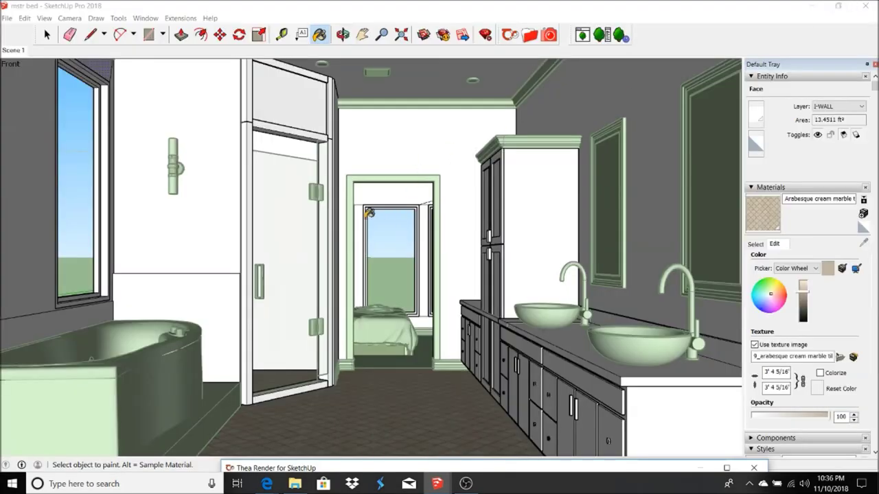
{"action": "left_click", "coordinate": [46, 36]}
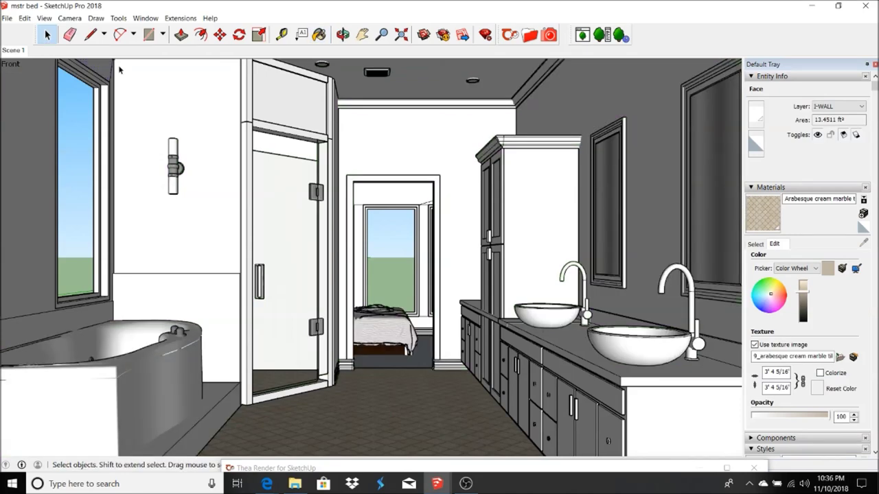
{"action": "triple_click", "coordinate": [404, 181]}
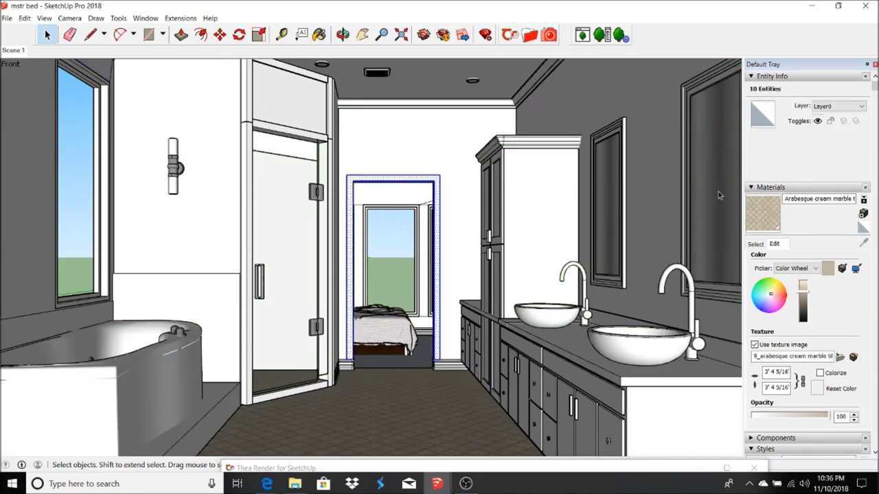
{"action": "left_click", "coordinate": [755, 243]}
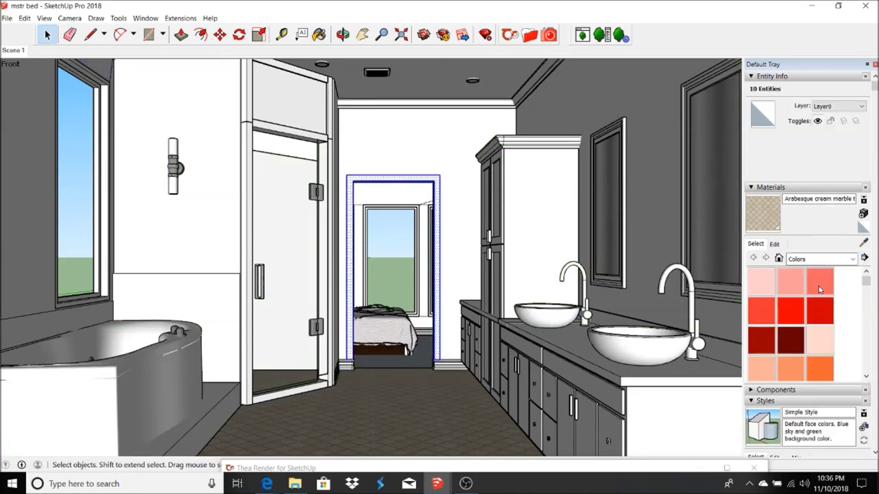
{"action": "left_click", "coordinate": [791, 282]}
{"action": "left_click", "coordinate": [410, 176]}
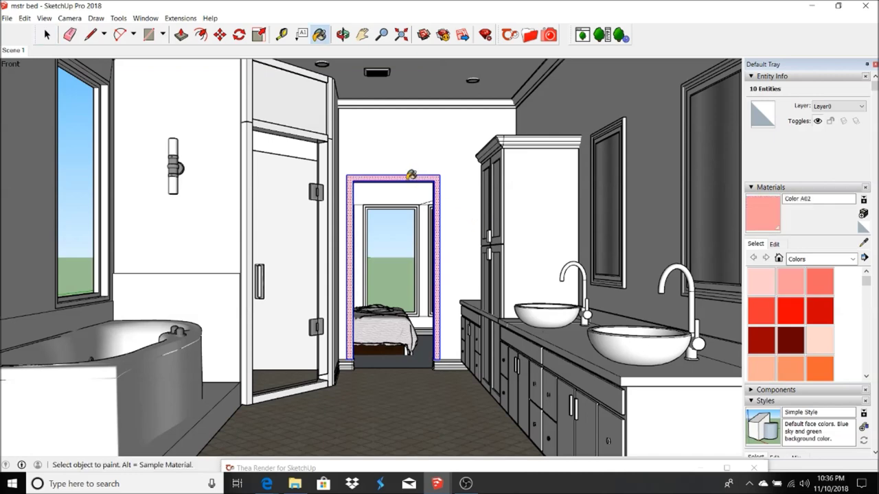
- Recolour the casing material beige by matching a colour sampled from the model
{"action": "left_click", "coordinate": [775, 244]}
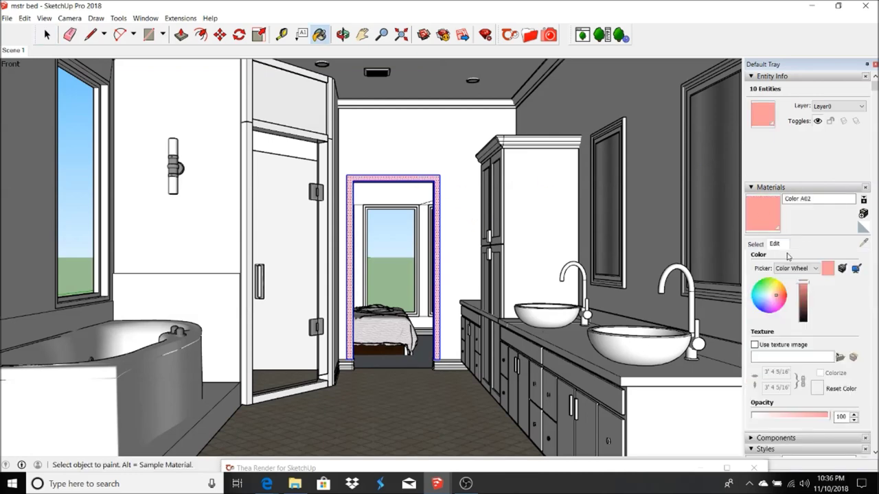
{"action": "left_click", "coordinate": [842, 269]}
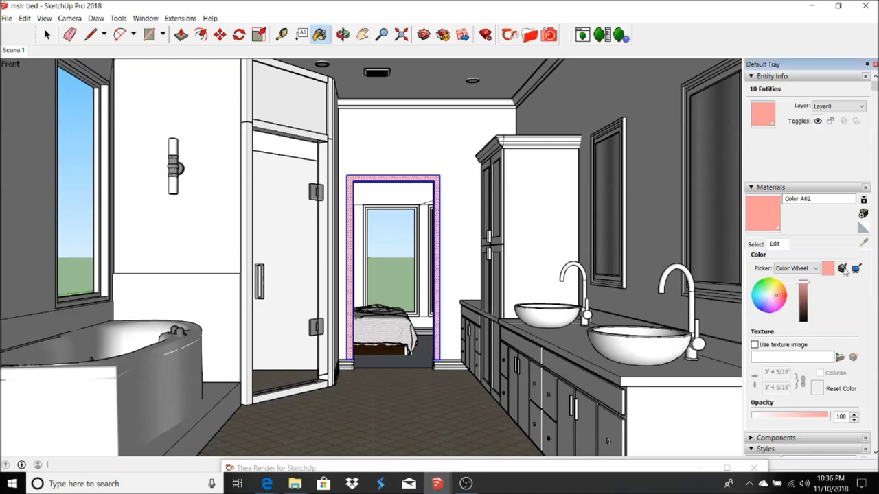
{"action": "scroll", "coordinate": [371, 433], "scroll_direction": "up", "scroll_amount": 3}
{"action": "scroll", "coordinate": [371, 432], "scroll_direction": "up", "scroll_amount": 2}
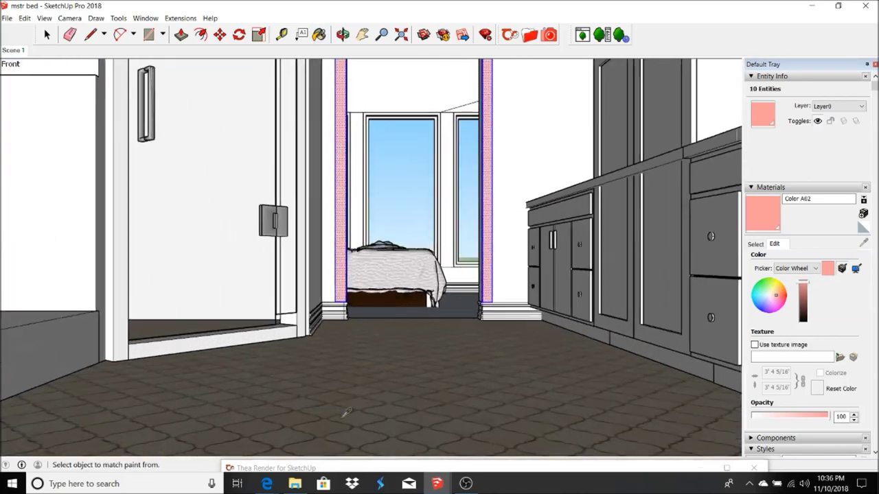
{"action": "scroll", "coordinate": [351, 426], "scroll_direction": "up", "scroll_amount": 2}
{"action": "scroll", "coordinate": [329, 415], "scroll_direction": "up", "scroll_amount": 2}
{"action": "scroll", "coordinate": [322, 409], "scroll_direction": "up", "scroll_amount": 2}
{"action": "left_click", "coordinate": [322, 409]}
{"action": "scroll", "coordinate": [322, 415], "scroll_direction": "down", "scroll_amount": 2}
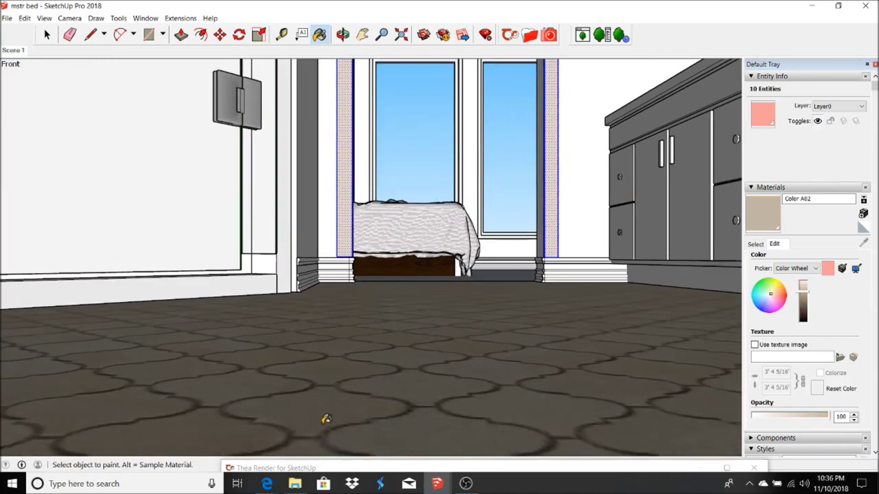
{"action": "scroll", "coordinate": [329, 412], "scroll_direction": "down", "scroll_amount": 2}
{"action": "scroll", "coordinate": [328, 416], "scroll_direction": "down", "scroll_amount": 2}
{"action": "scroll", "coordinate": [324, 423], "scroll_direction": "down", "scroll_amount": 2}
{"action": "scroll", "coordinate": [324, 423], "scroll_direction": "down", "scroll_amount": 3}
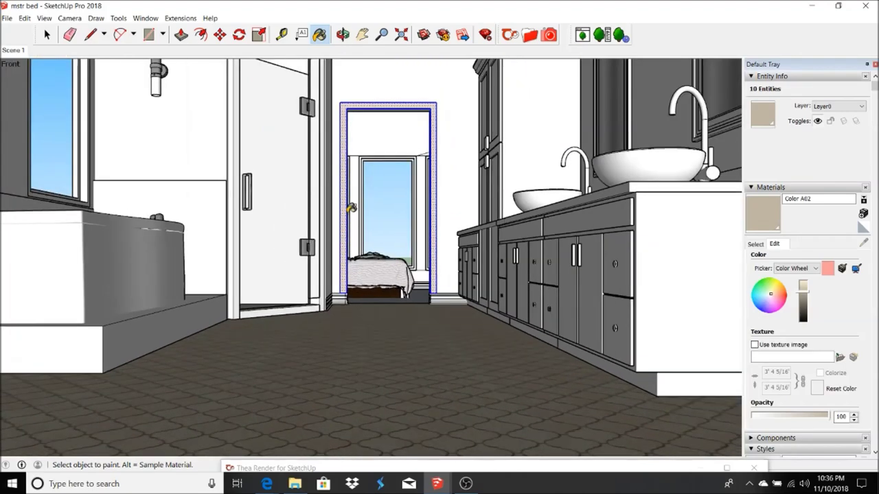
- Return to the Scene 1 view and select, then deselect, the ceiling crown molding
{"action": "left_click", "coordinate": [13, 50]}
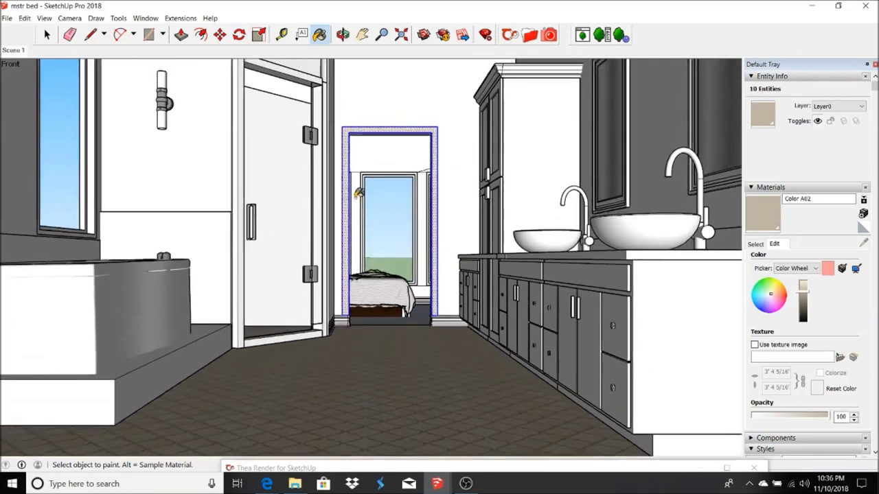
{"action": "left_click", "coordinate": [46, 36]}
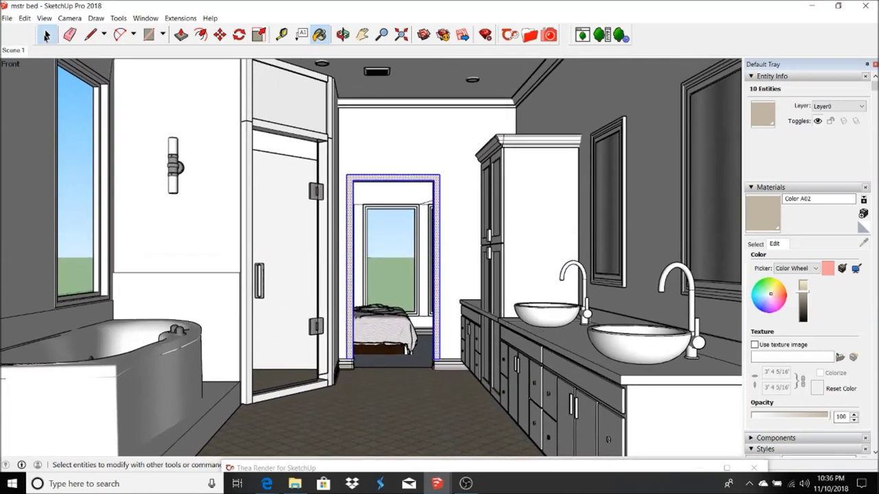
{"action": "left_click", "coordinate": [450, 107]}
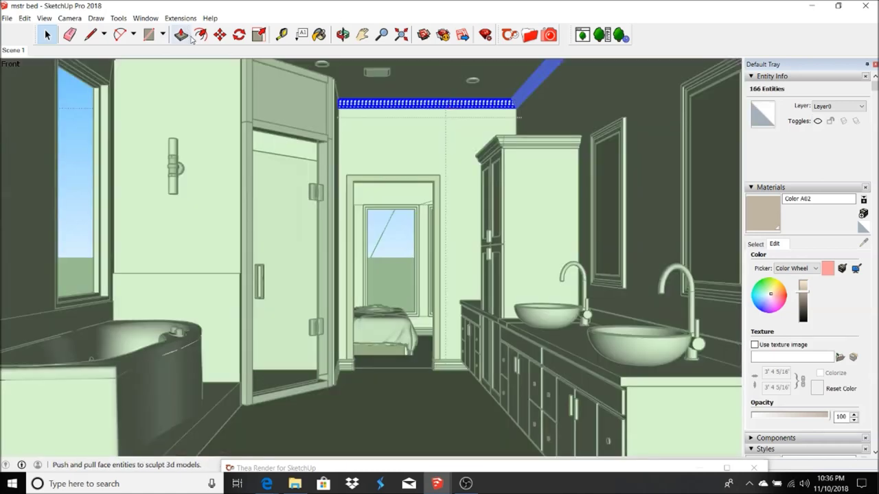
{"action": "key", "text": "ctrl+t"}
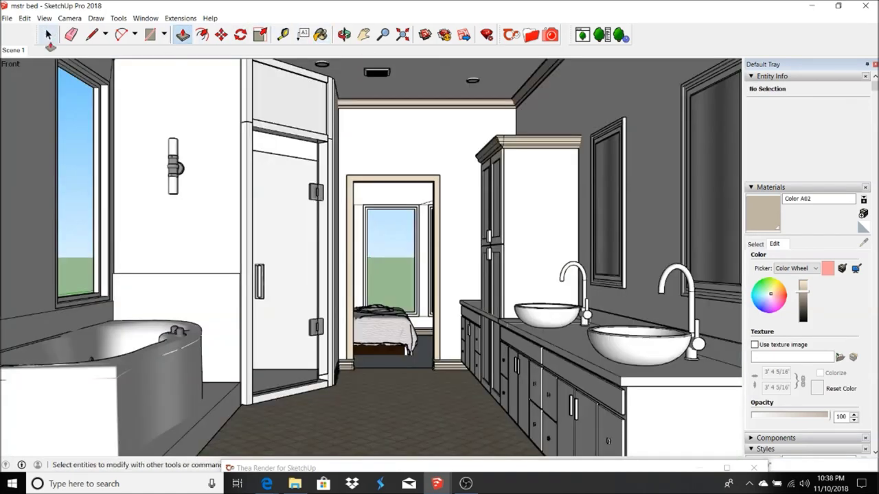
- Adjust the view and select the bathroom floor face
{"action": "key", "text": "p"}
{"action": "left_click", "coordinate": [48, 34]}
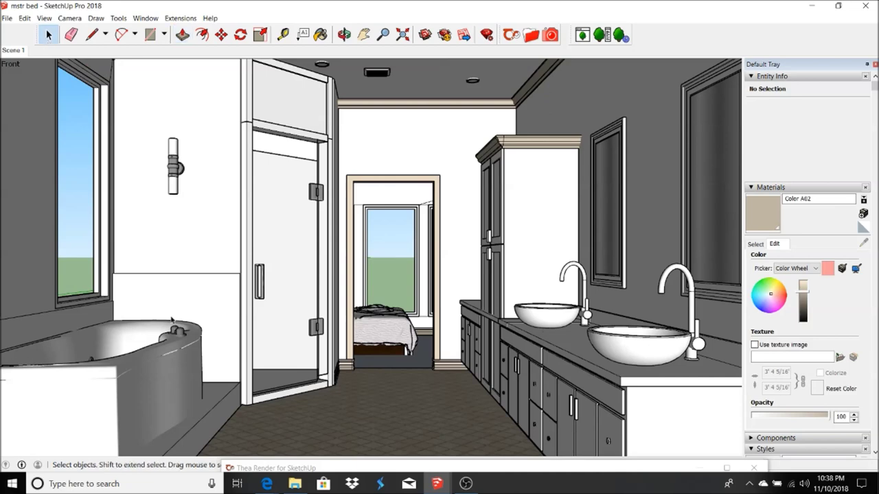
{"action": "scroll", "coordinate": [343, 449], "scroll_direction": "up", "scroll_amount": 1}
{"action": "scroll", "coordinate": [278, 349], "scroll_direction": "up", "scroll_amount": 3}
{"action": "scroll", "coordinate": [427, 225], "scroll_direction": "up", "scroll_amount": 5}
{"action": "key", "text": "h"}
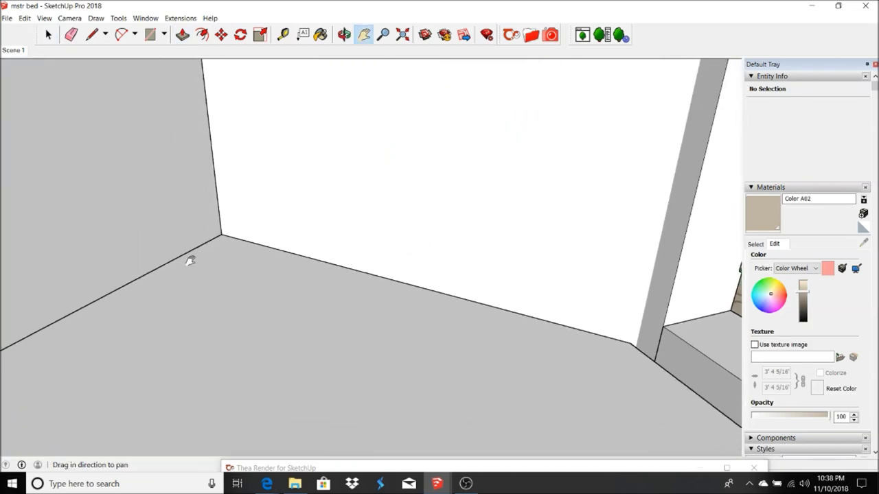
{"action": "left_click", "coordinate": [48, 34]}
{"action": "left_click", "coordinate": [198, 304]}
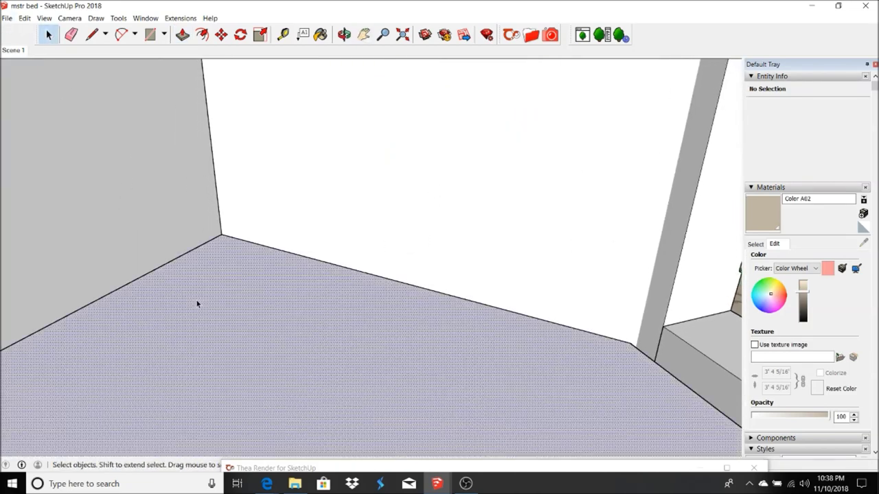
- Apply Ceramic Tiles black from the online Ceramic (21-23) library to the floor
{"action": "left_click", "coordinate": [532, 36]}
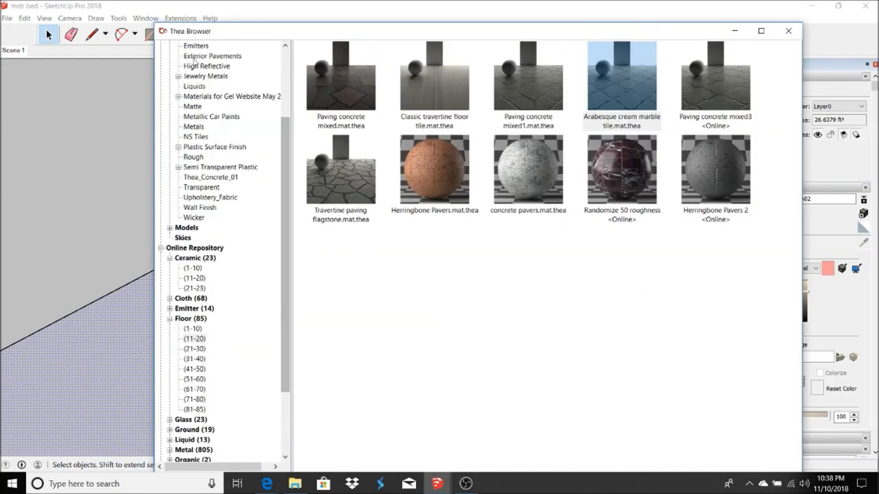
{"action": "left_click", "coordinate": [192, 269]}
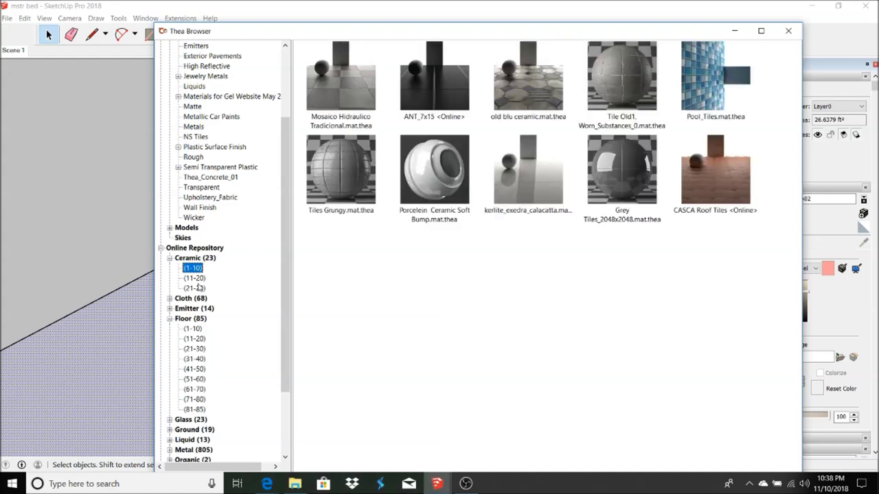
{"action": "left_click", "coordinate": [199, 288]}
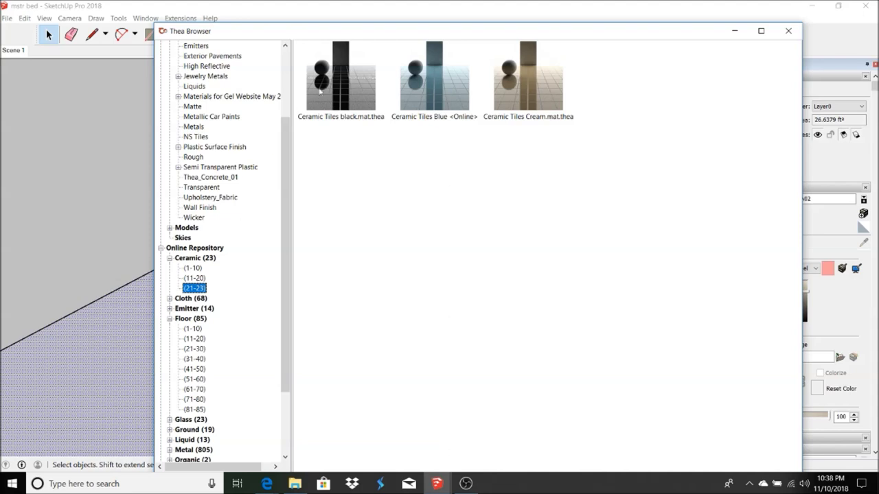
{"action": "left_click", "coordinate": [352, 93]}
{"action": "left_click", "coordinate": [143, 345]}
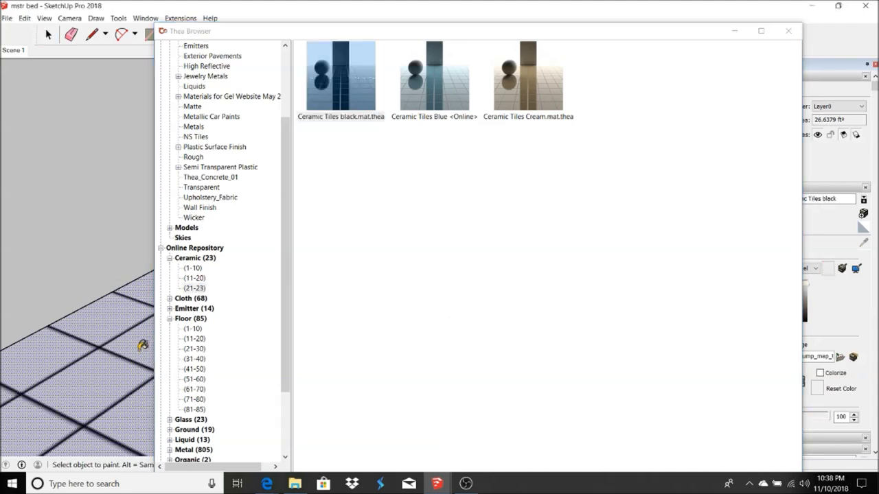
{"action": "left_click", "coordinate": [8, 52]}
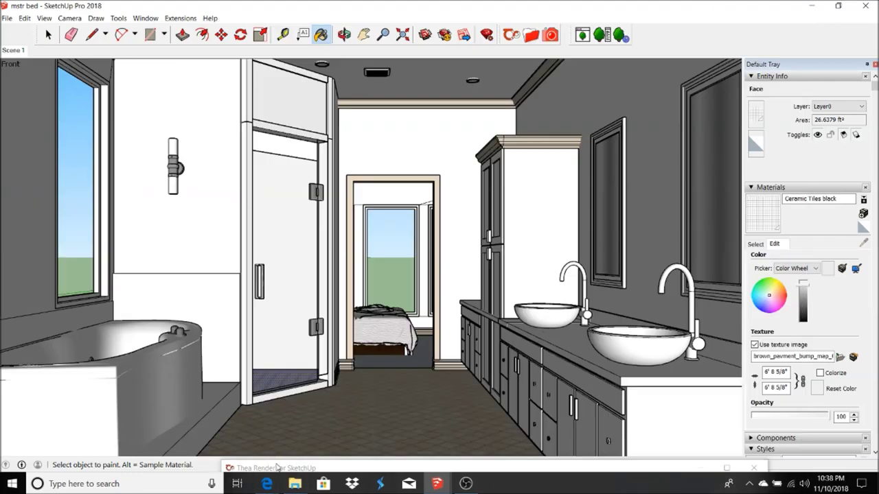
- Maximize the Thea window and run an interactive render of the updated bathroom, then stop
{"action": "left_click", "coordinate": [499, 443]}
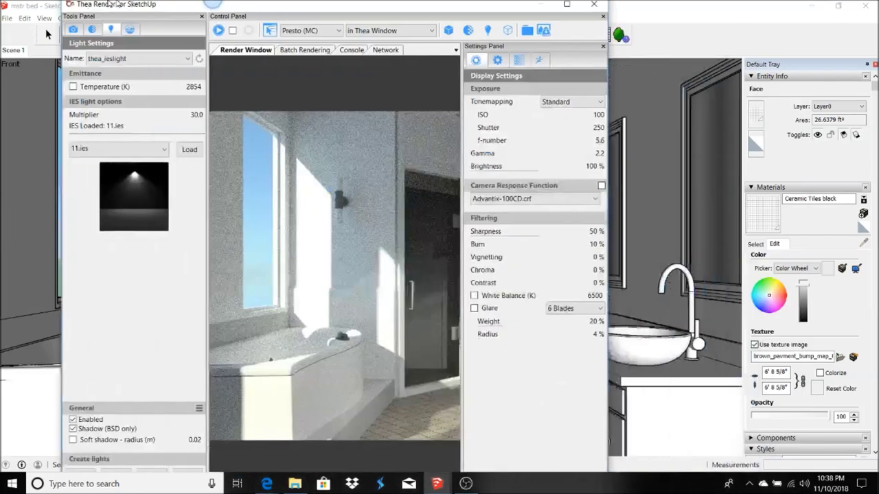
{"action": "left_click_drag", "start_coordinate": [110, 3], "coordinate": [110, 2]}
{"action": "left_click", "coordinate": [158, 29]}
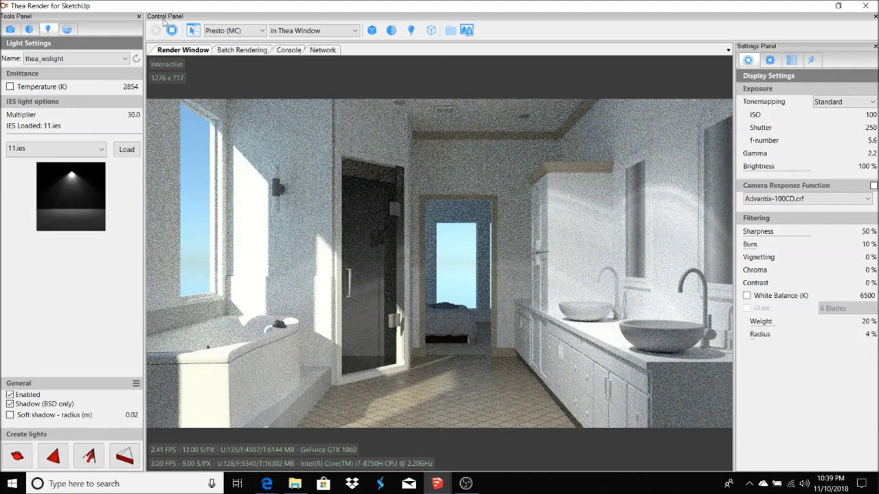
{"action": "left_click", "coordinate": [171, 28]}
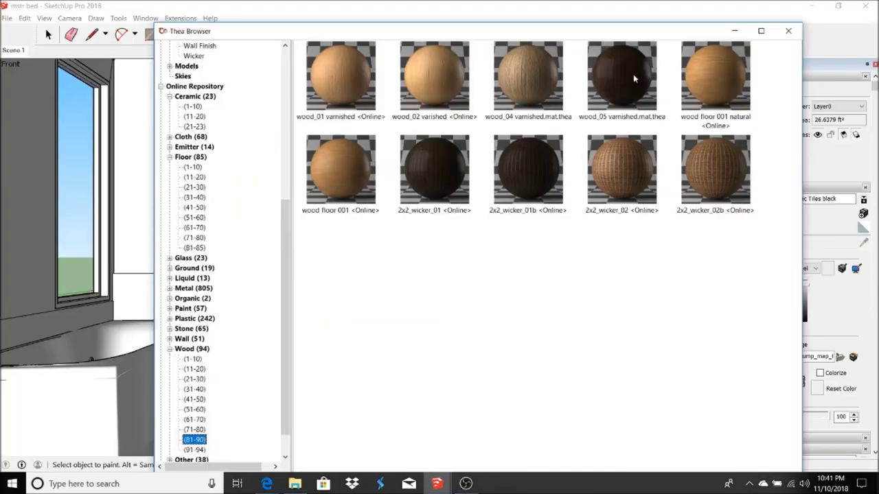
- Paint the tall cabinet with wood_05 varnished and bring the Thea window back
{"action": "left_click", "coordinate": [633, 74]}
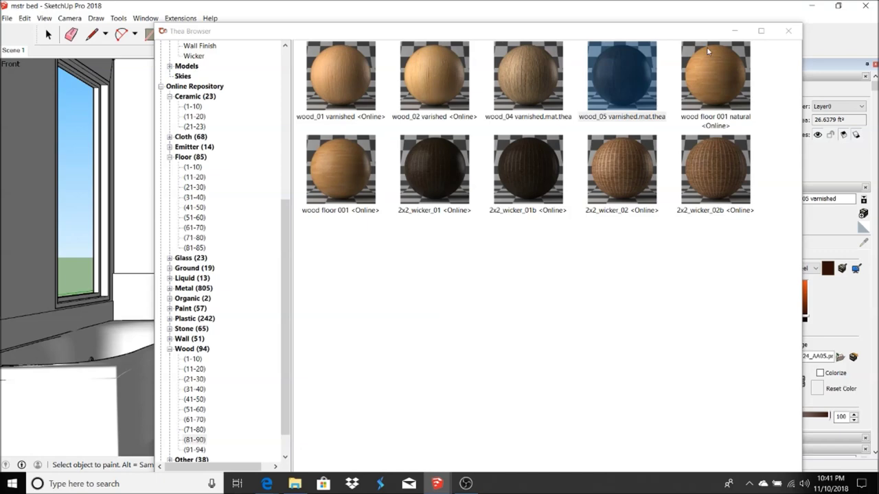
{"action": "left_click", "coordinate": [734, 31]}
{"action": "left_click", "coordinate": [48, 34]}
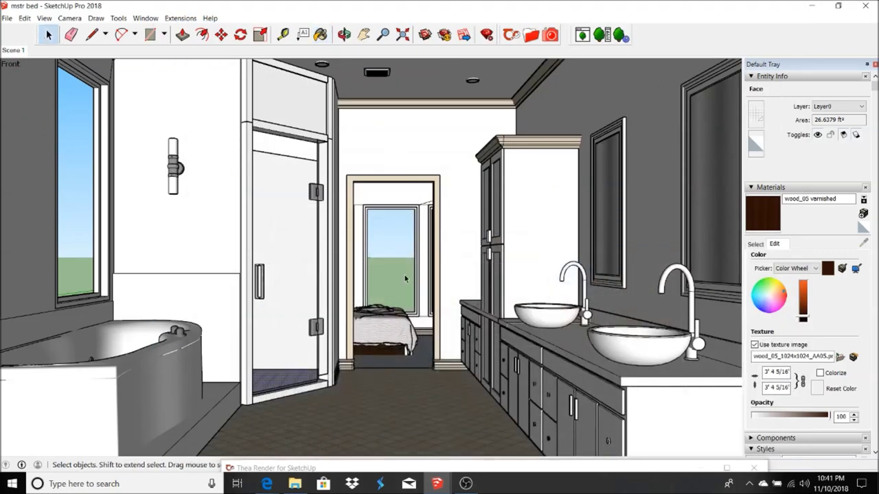
{"action": "triple_click", "coordinate": [529, 187]}
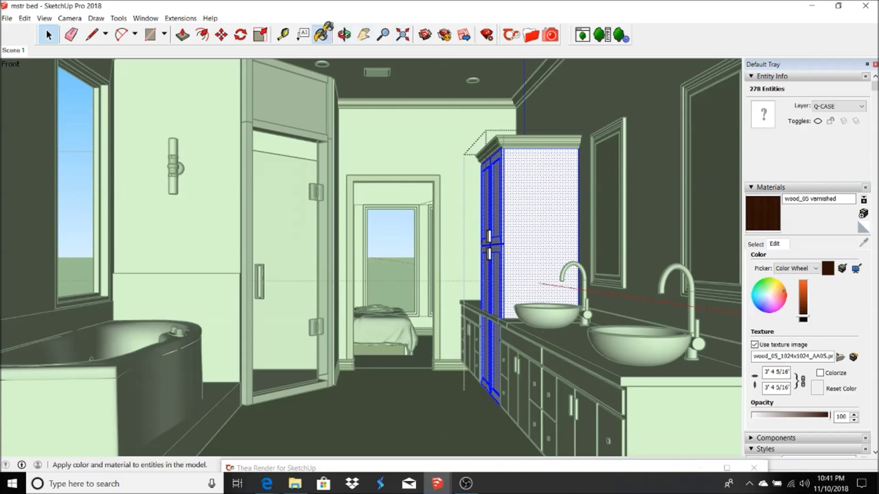
{"action": "left_click", "coordinate": [320, 35]}
{"action": "left_click", "coordinate": [538, 166]}
{"action": "left_click", "coordinate": [48, 34]}
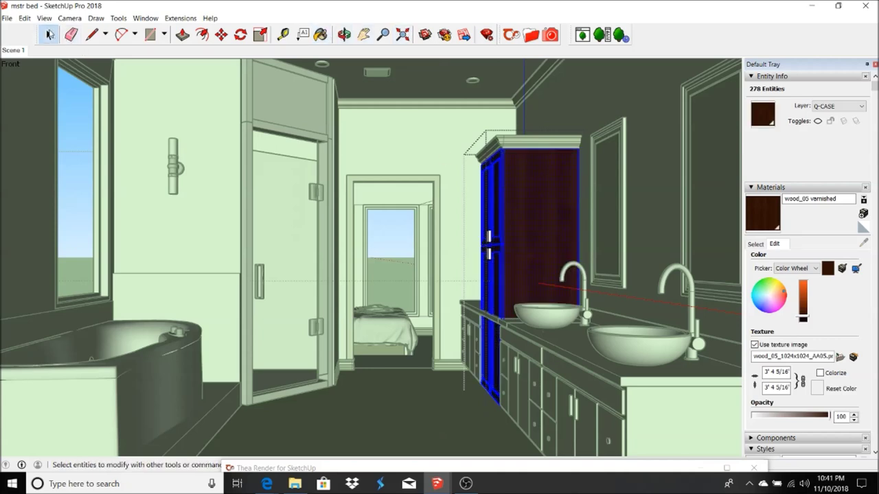
{"action": "left_click", "coordinate": [406, 244]}
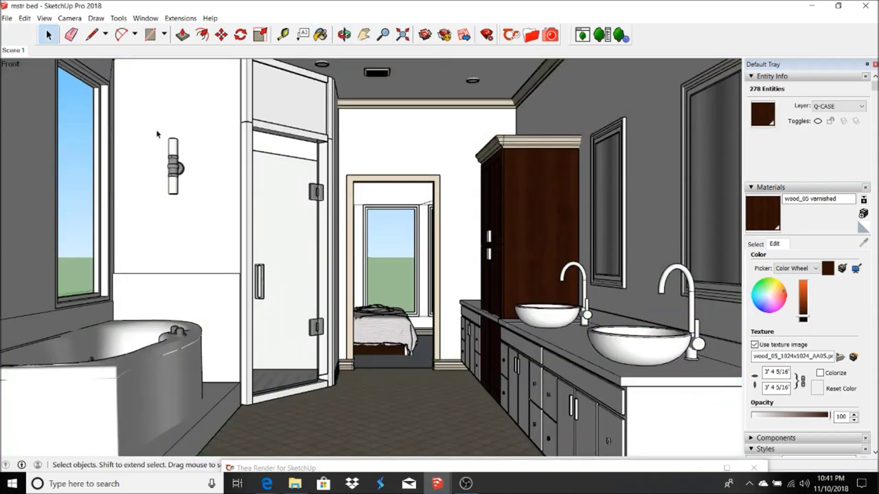
{"action": "double_click", "coordinate": [322, 467]}
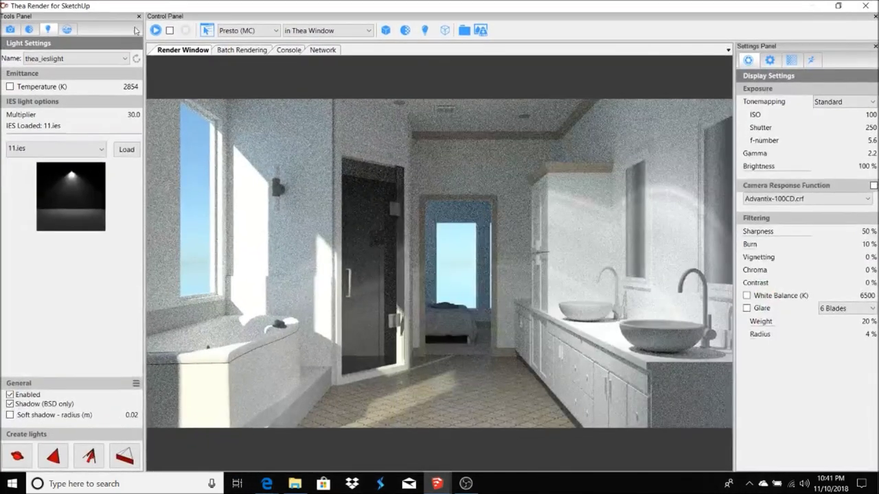
- Run an interactive render showing the dark wood cabinet, then stop it
{"action": "left_click", "coordinate": [155, 30]}
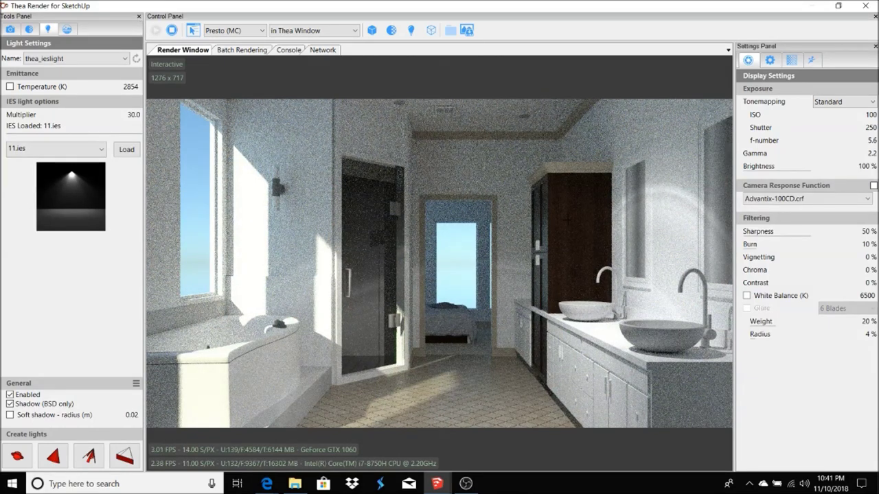
{"action": "left_click", "coordinate": [172, 31]}
- Minimize Thea and paint the tall cabinet's crown molding with dark wood_05
{"action": "left_click", "coordinate": [810, 6]}
{"action": "scroll", "coordinate": [518, 149], "scroll_direction": "up", "scroll_amount": 2}
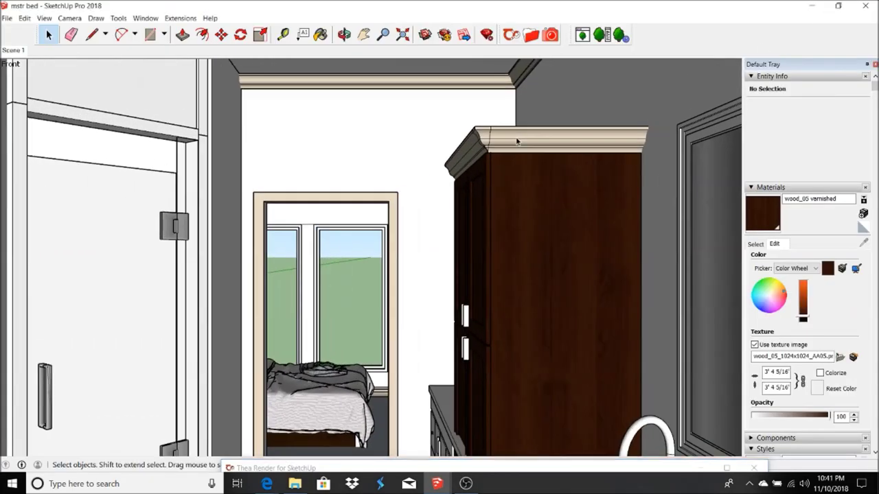
{"action": "triple_click", "coordinate": [518, 140]}
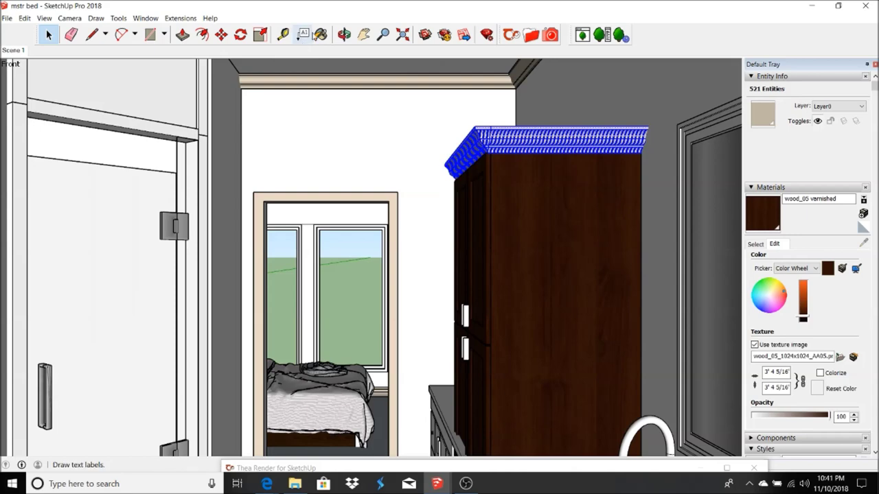
{"action": "left_click", "coordinate": [320, 34]}
{"action": "left_click", "coordinate": [555, 134]}
{"action": "left_click", "coordinate": [49, 34]}
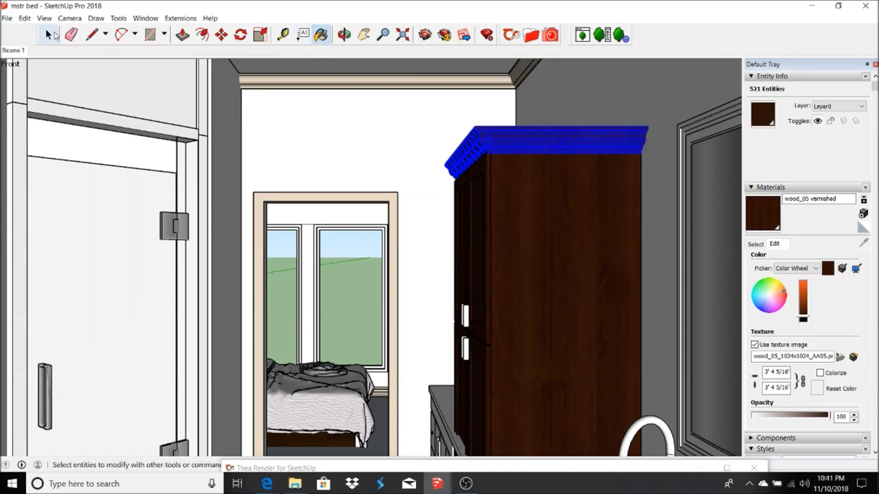
- Inside the vanity group, paint the top drawer rail with the same dark wood_05
{"action": "scroll", "coordinate": [559, 359], "scroll_direction": "down", "scroll_amount": 4}
{"action": "scroll", "coordinate": [559, 358], "scroll_direction": "up", "scroll_amount": 3}
{"action": "double_click", "coordinate": [560, 358]}
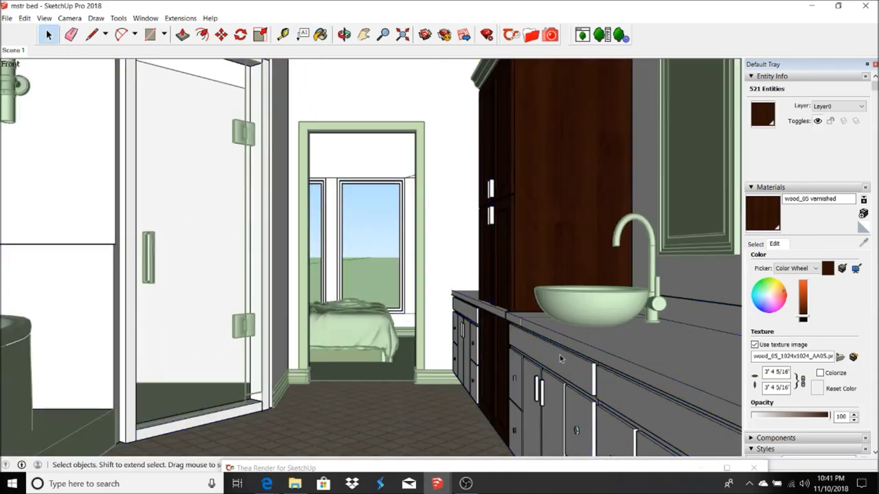
{"action": "left_click", "coordinate": [558, 361]}
{"action": "double_click", "coordinate": [556, 364]}
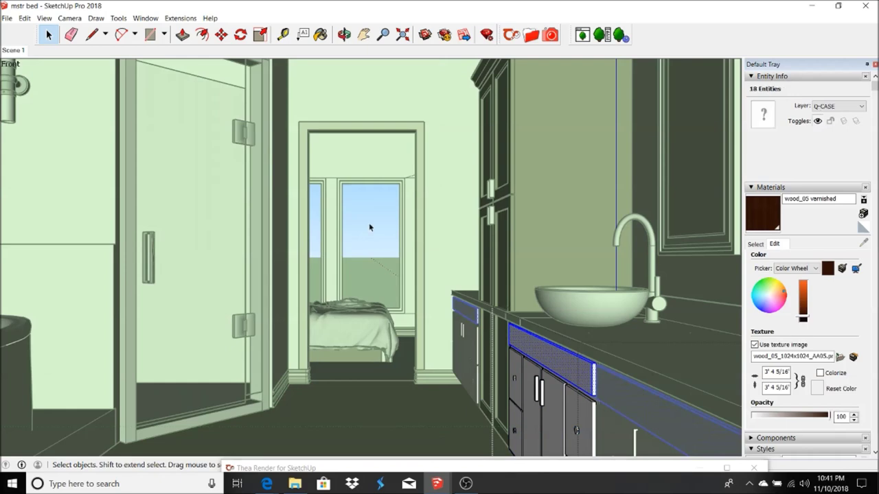
{"action": "left_click", "coordinate": [320, 34]}
{"action": "left_click", "coordinate": [574, 354]}
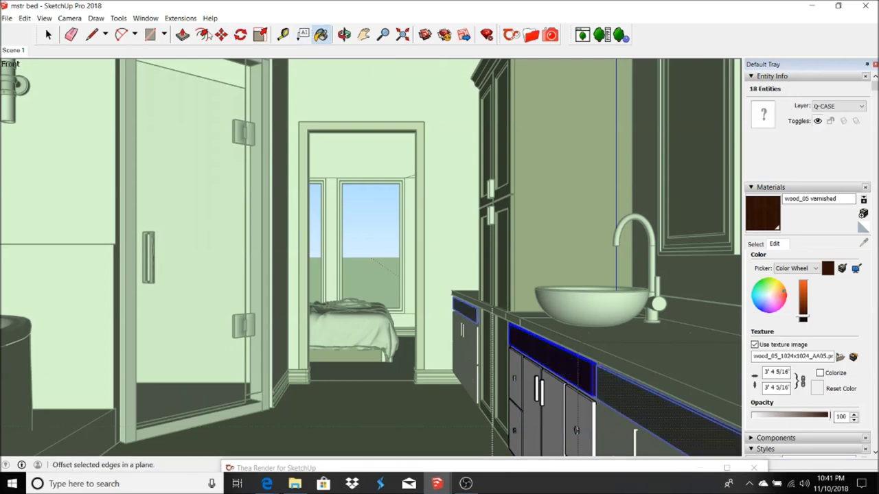
{"action": "left_click", "coordinate": [48, 34]}
- Select the tall cabinet door panel, then stop the Thea render and minimize its window
{"action": "middle_click_drag", "start_coordinate": [565, 270], "coordinate": [413, 272]}
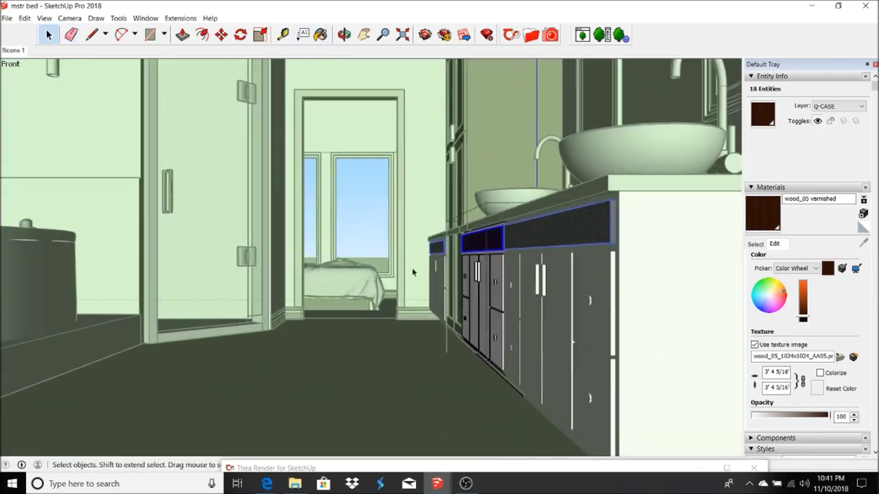
{"action": "scroll", "coordinate": [412, 272], "scroll_direction": "up", "scroll_amount": 2}
{"action": "left_click", "coordinate": [536, 268]}
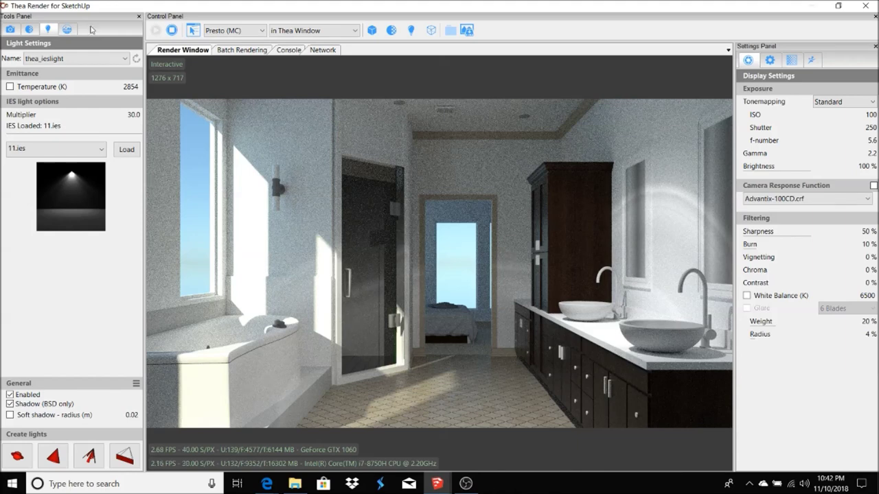
{"action": "left_click", "coordinate": [173, 33]}
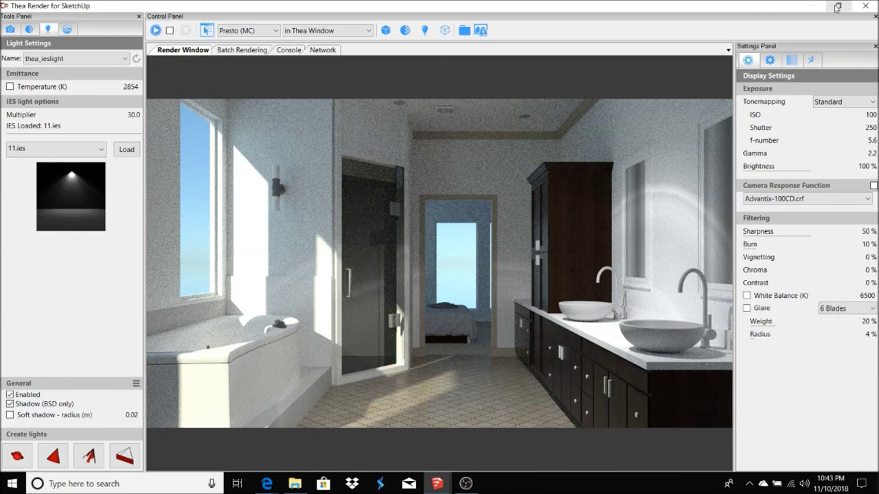
{"action": "left_click", "coordinate": [837, 6]}
- Paint the vanity countertop with 2x2_08_ns_tiles and start a new Thea interactive render
{"action": "left_click", "coordinate": [53, 28]}
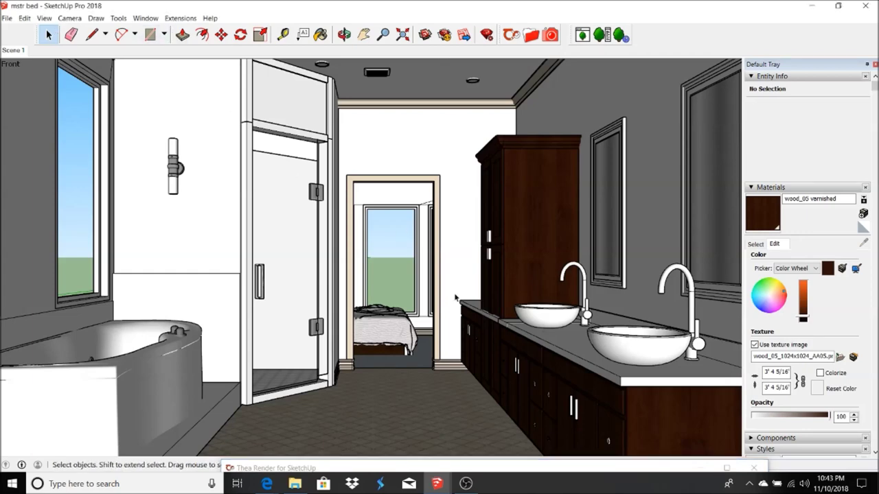
{"action": "left_click", "coordinate": [548, 336]}
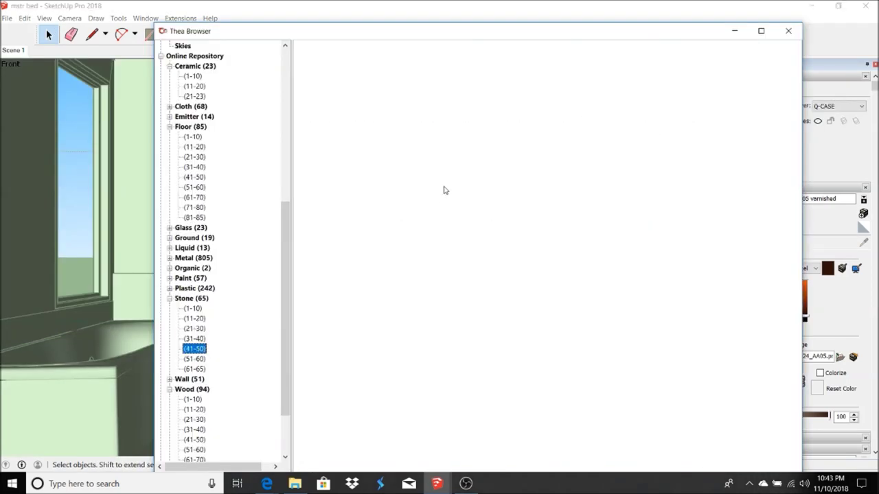
{"action": "double_click", "coordinate": [443, 177]}
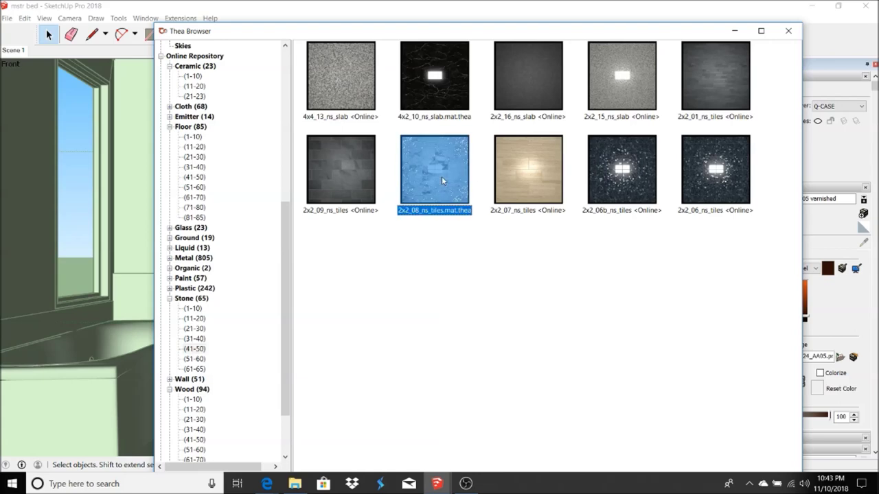
{"action": "left_click", "coordinate": [788, 31]}
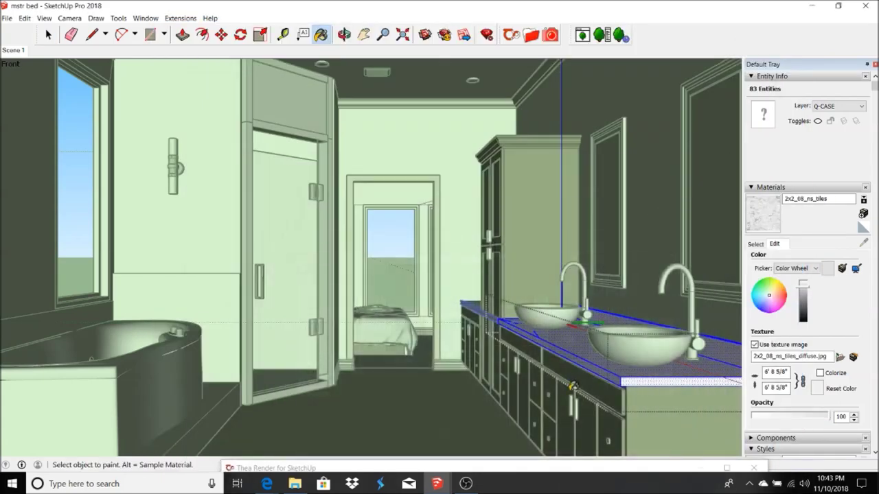
{"action": "left_click", "coordinate": [574, 343]}
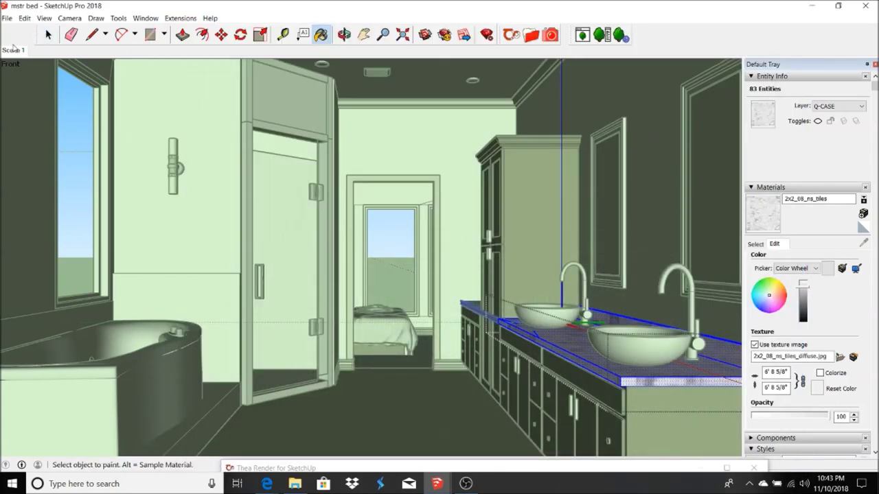
{"action": "left_click", "coordinate": [48, 34]}
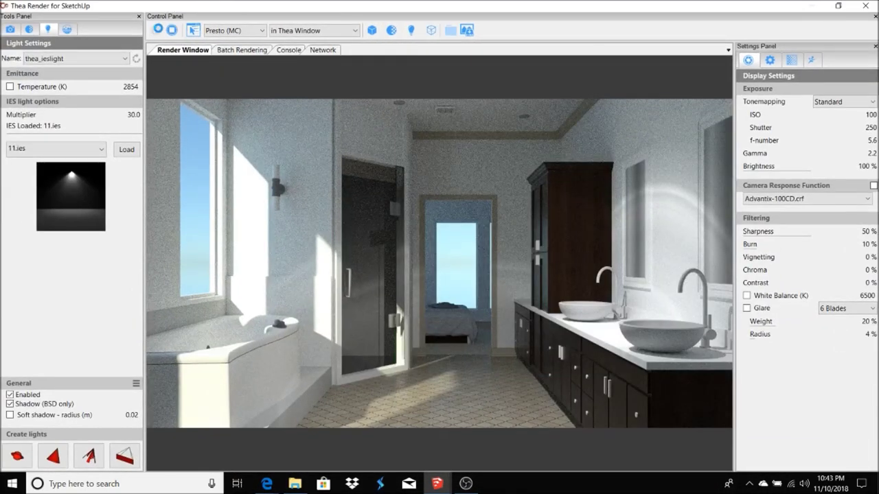
{"action": "left_click", "coordinate": [158, 30]}
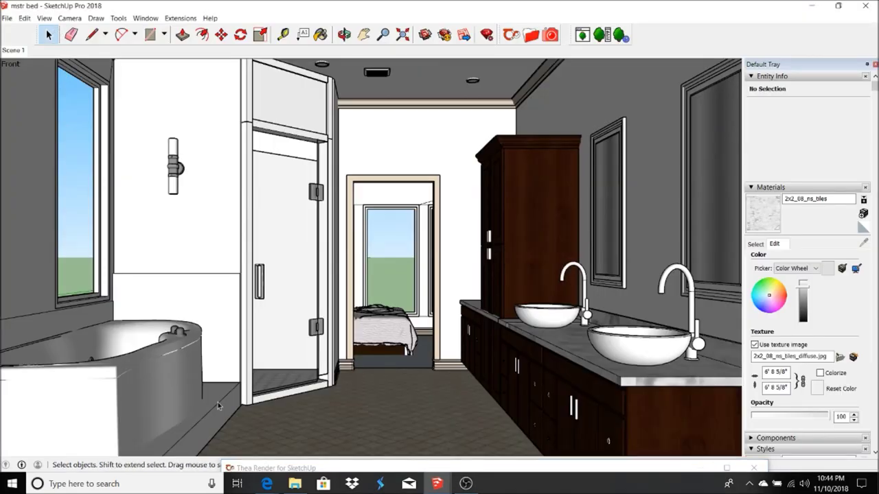
- Sample the cream Arabesque marble and paint the floor strip and tub step with it
{"action": "triple_click", "coordinate": [217, 408]}
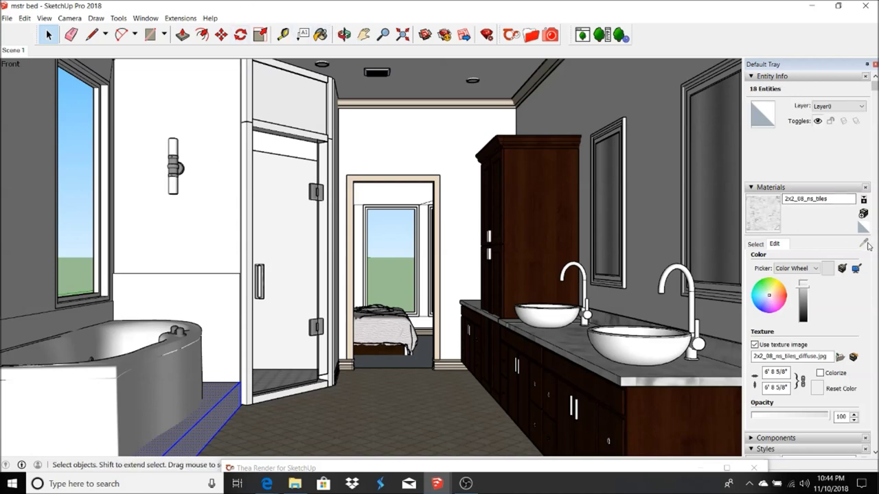
{"action": "left_click", "coordinate": [767, 247]}
{"action": "key", "text": "b"}
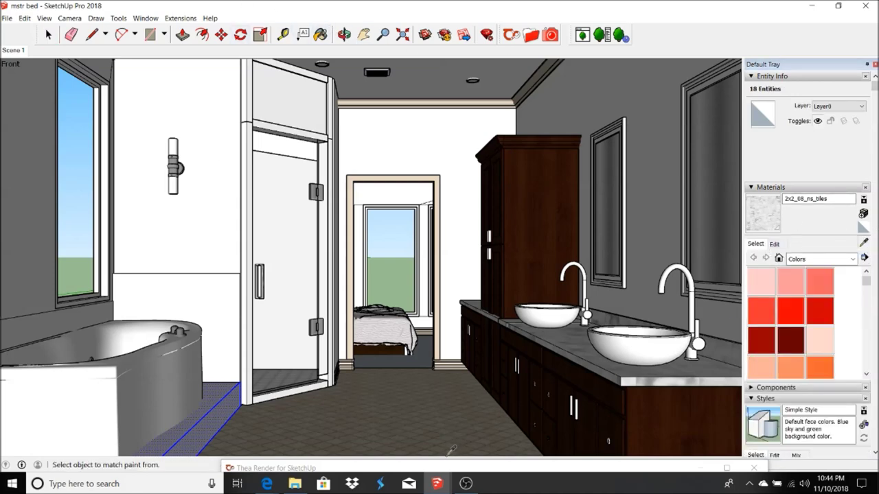
{"action": "left_click", "coordinate": [217, 397]}
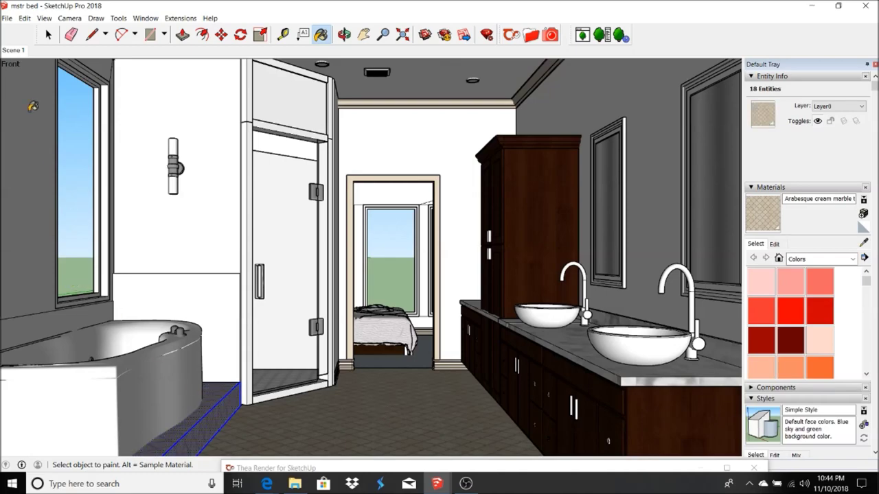
{"action": "left_click", "coordinate": [47, 35]}
{"action": "left_click", "coordinate": [46, 35]}
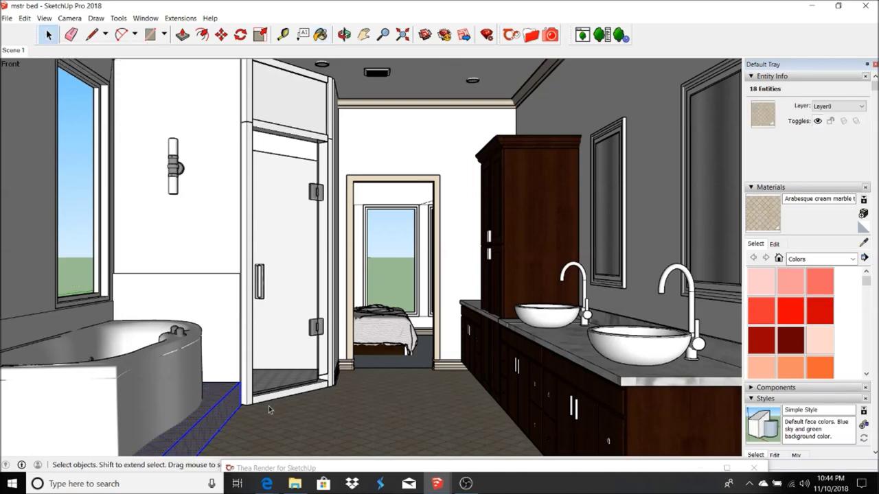
- Rerender in Thea, paint the wainscot walls behind the tub with marble, then hide Thea
{"action": "double_click", "coordinate": [310, 466]}
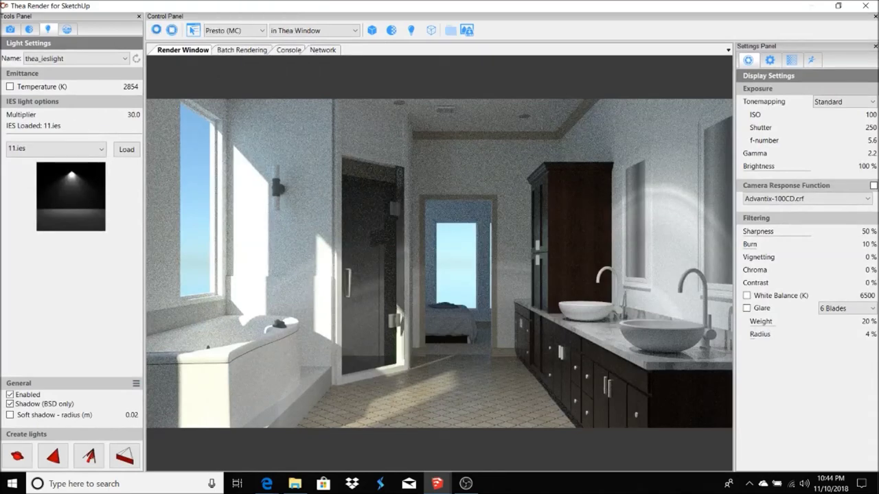
{"action": "left_click", "coordinate": [155, 31]}
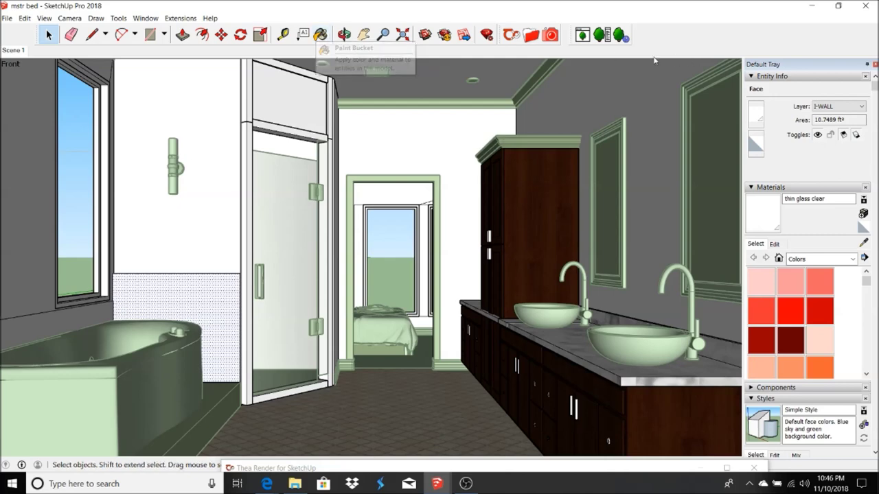
{"action": "left_click", "coordinate": [863, 241]}
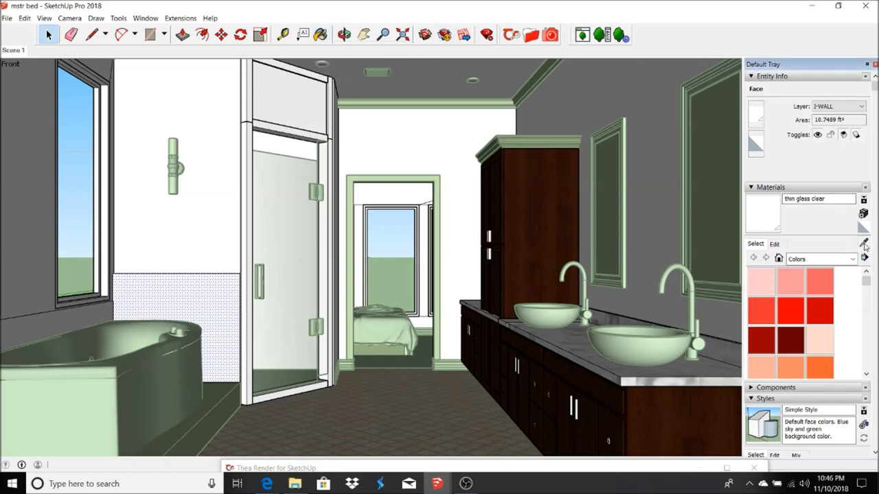
{"action": "left_click", "coordinate": [417, 410]}
{"action": "left_click", "coordinate": [191, 277]}
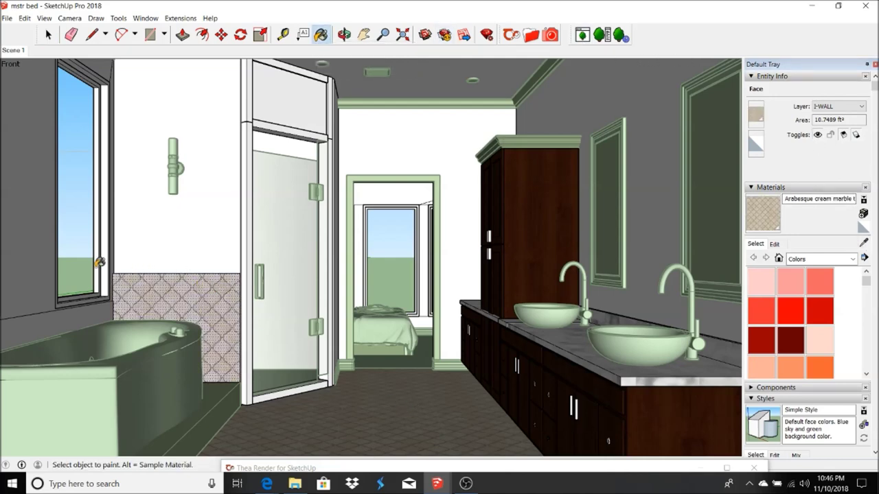
{"action": "left_click", "coordinate": [72, 313]}
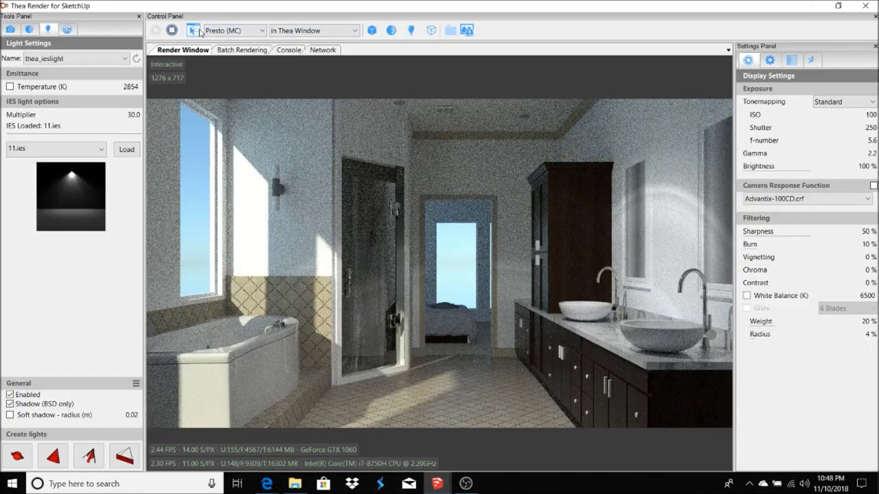
{"action": "left_click", "coordinate": [810, 6]}
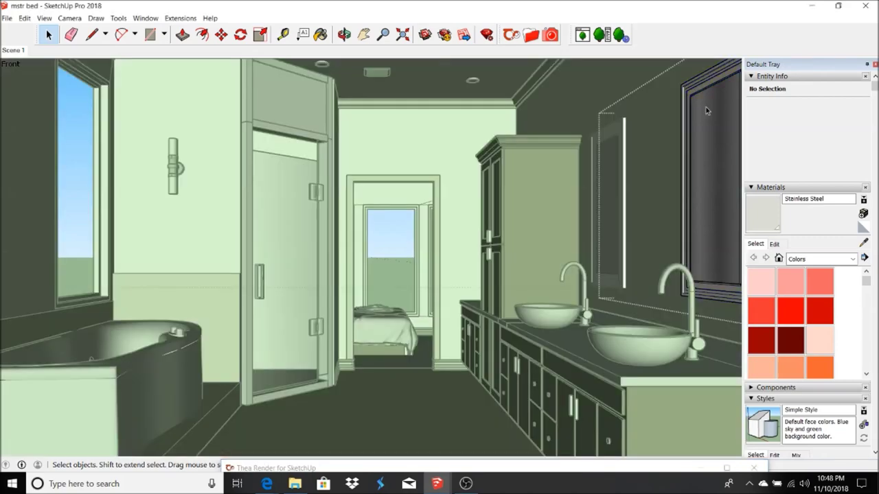
- Select the vanity mirror glass faces
{"action": "left_click", "coordinate": [708, 113]}
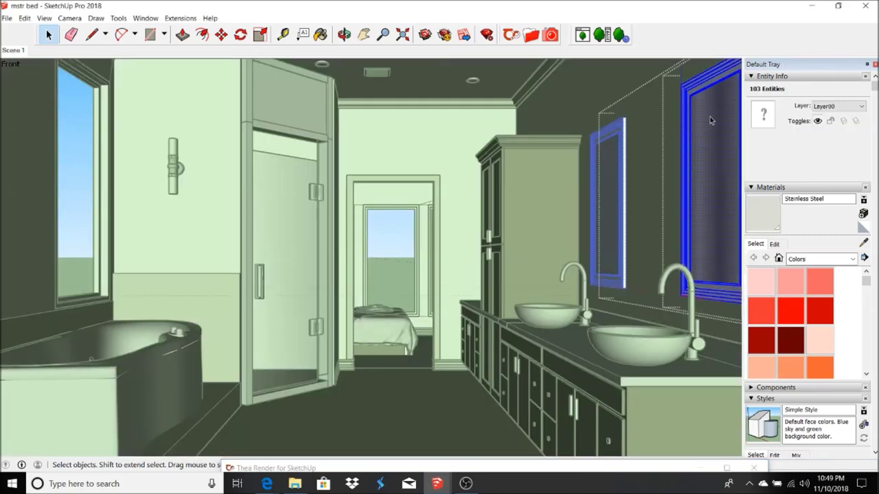
{"action": "left_click", "coordinate": [412, 101]}
{"action": "left_click", "coordinate": [302, 468]}
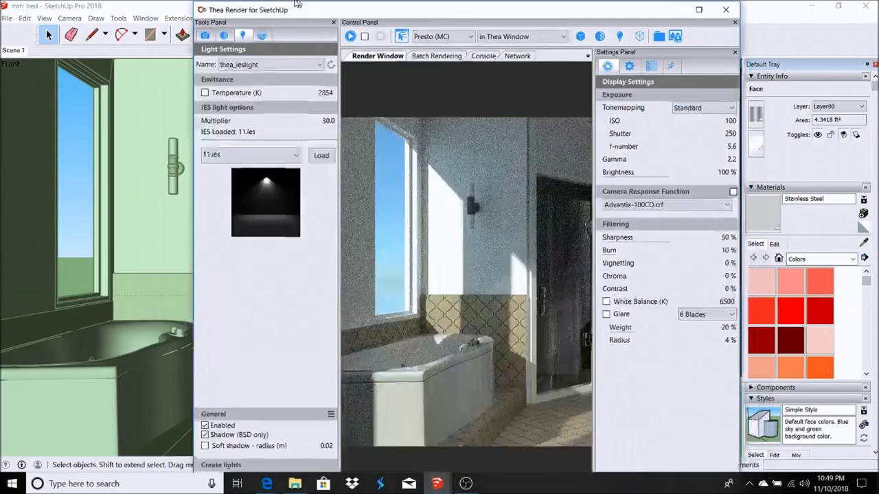
{"action": "double_click", "coordinate": [295, 3]}
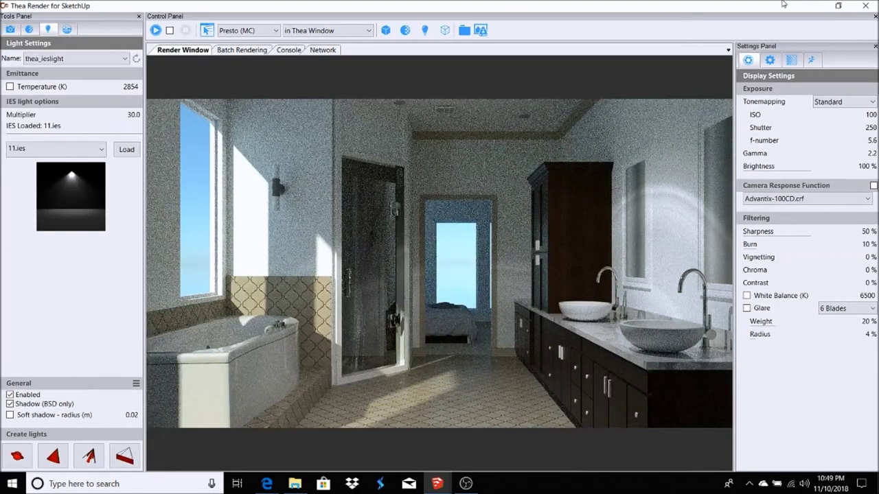
{"action": "left_click", "coordinate": [837, 5]}
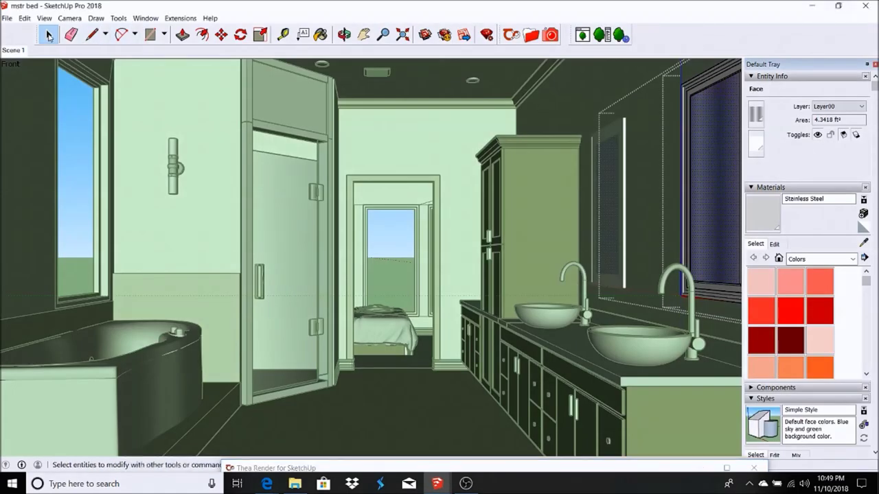
- Apply Thea's Metals Mirror.mat.thea to the mirrors and maximize the Thea render window
{"action": "left_click", "coordinate": [530, 34]}
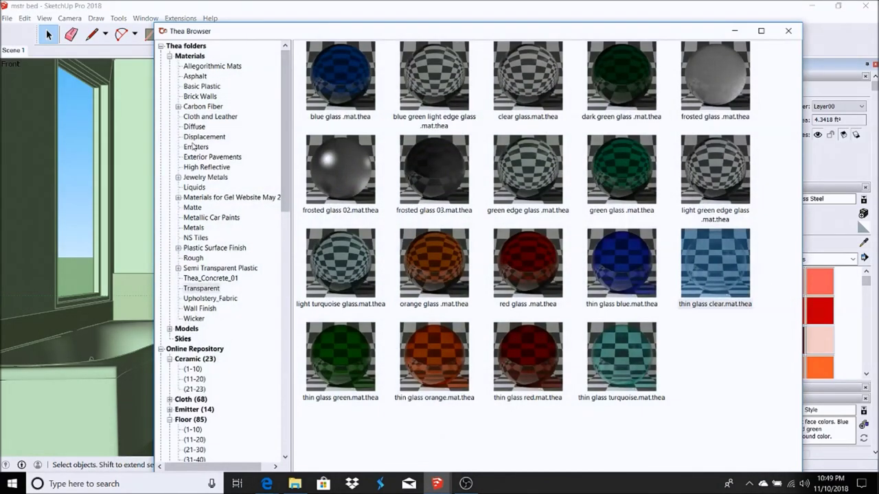
{"action": "left_click", "coordinate": [194, 227]}
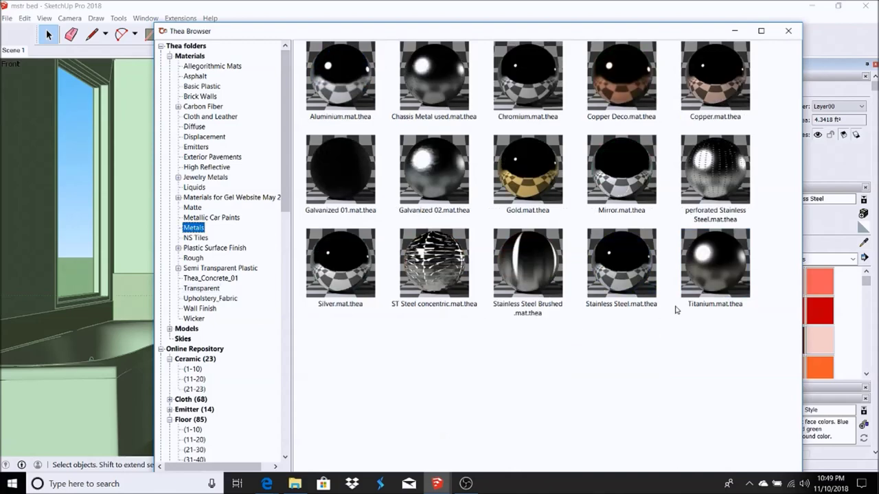
{"action": "left_click", "coordinate": [639, 169]}
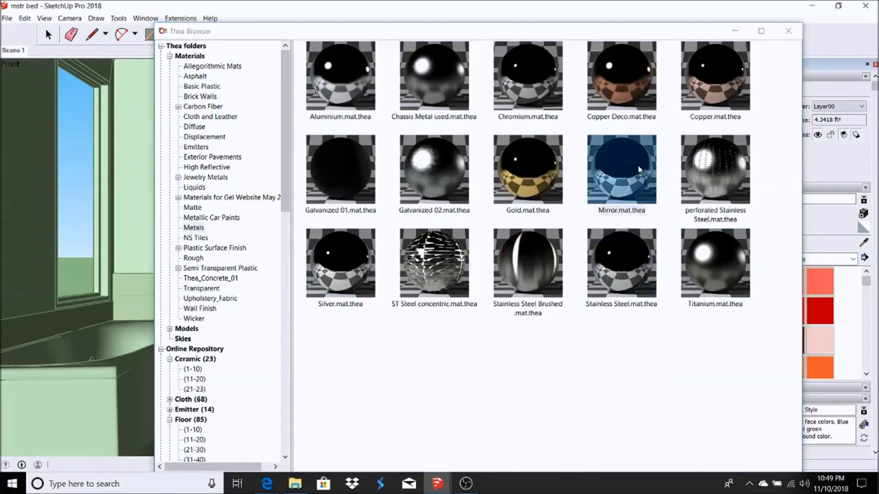
{"action": "left_click", "coordinate": [734, 31]}
{"action": "left_click", "coordinate": [707, 138]}
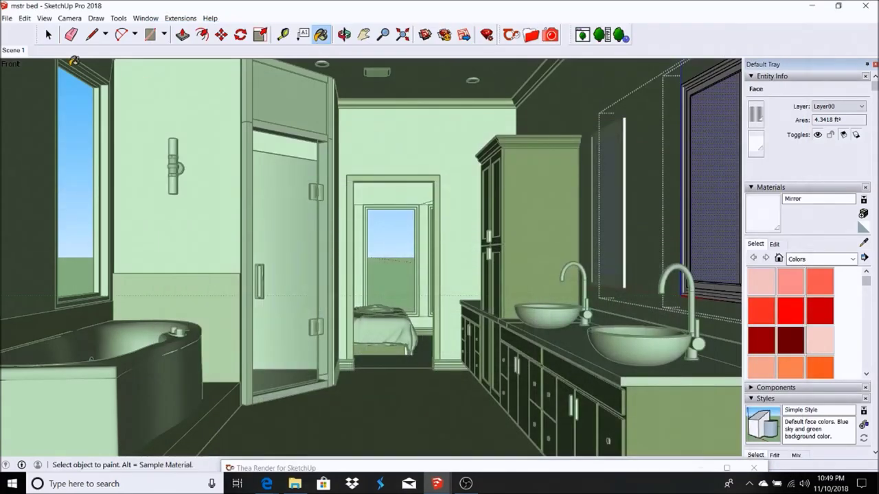
{"action": "left_click", "coordinate": [46, 35]}
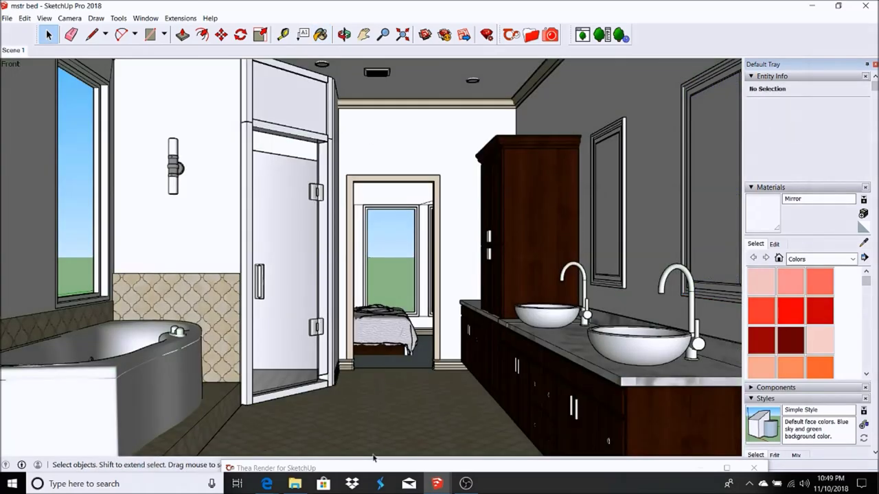
{"action": "left_click_drag", "start_coordinate": [376, 467], "coordinate": [372, 454]}
{"action": "double_click", "coordinate": [372, 451]}
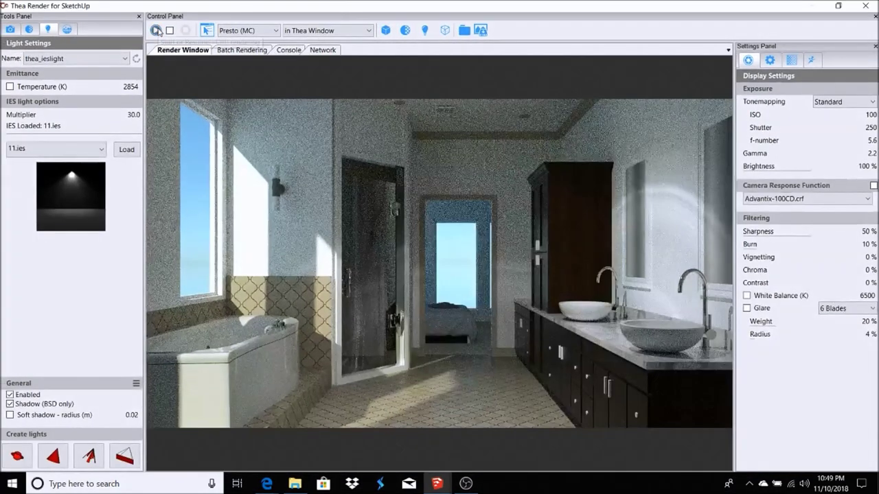
- Start the Thea interactive render showing the mirrored vanity and marble wainscot
{"action": "left_click", "coordinate": [158, 31]}
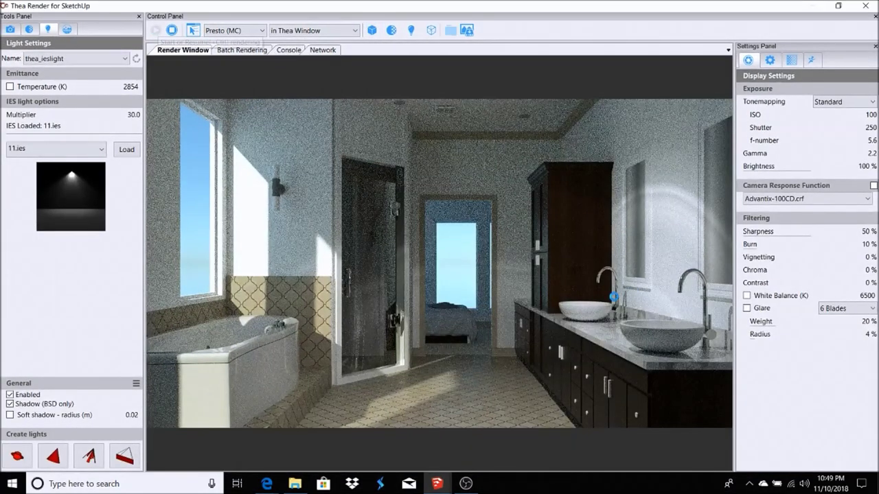